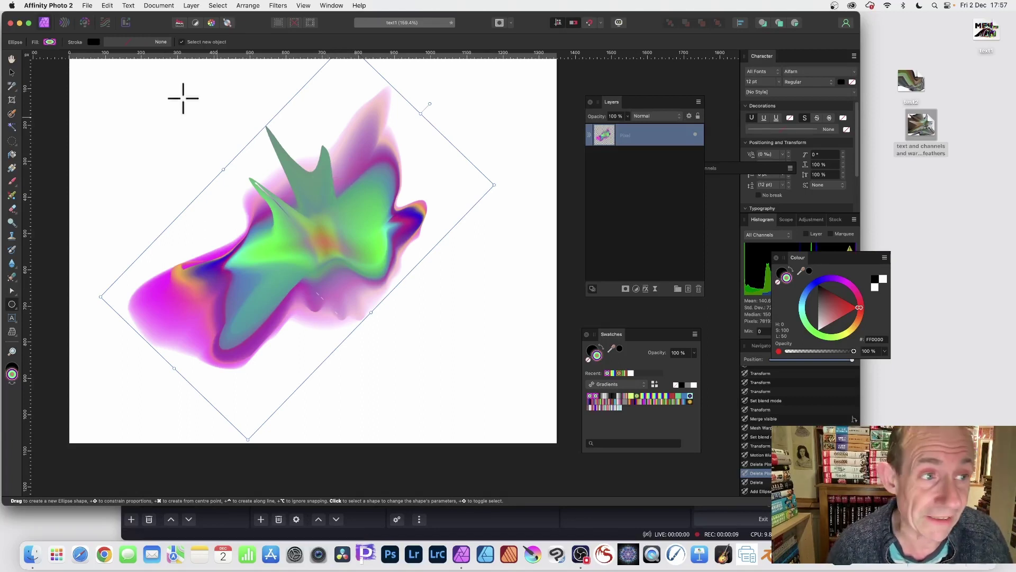
# Delete the old colourful warped blob layer, leaving only the white background
pyautogui.click(12, 72)
pyautogui.press('Delete')
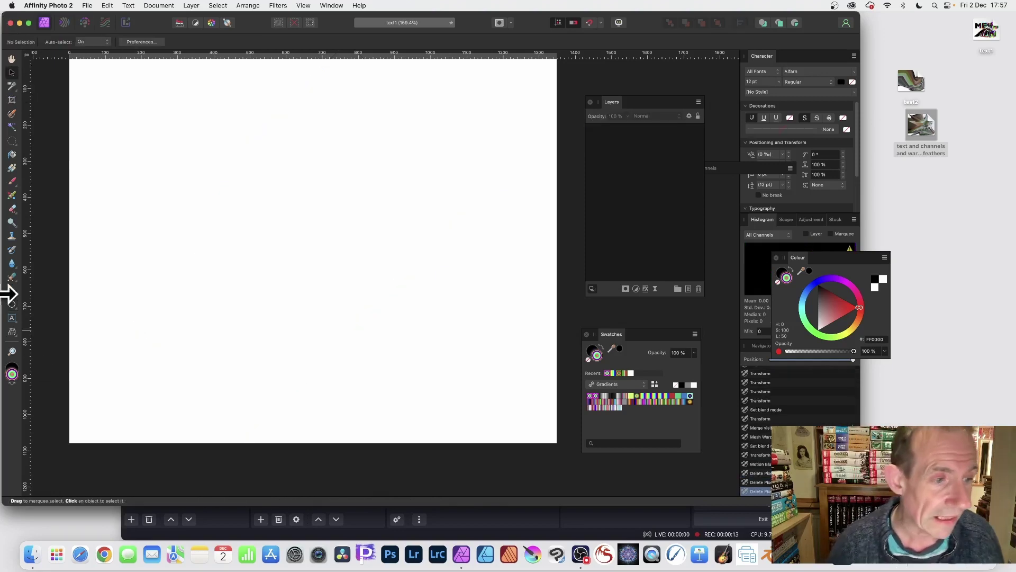
# Draw a circle with the Ellipse Tool, filled with the concentric rainbow radial gradient
pyautogui.click(12, 305)
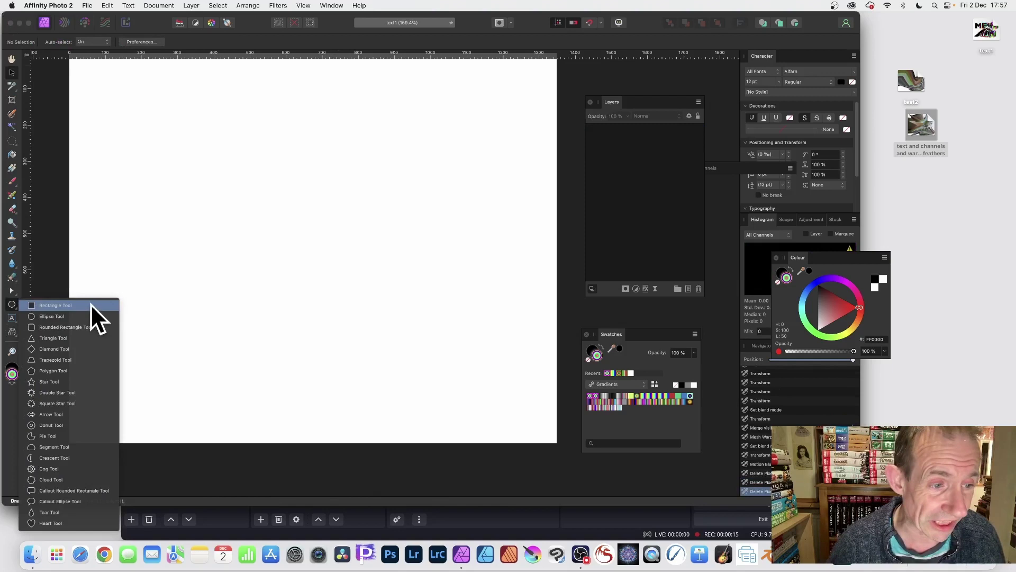
pyautogui.click(62, 316)
pyautogui.moveTo(216, 145); pyautogui.dragTo(389, 321)
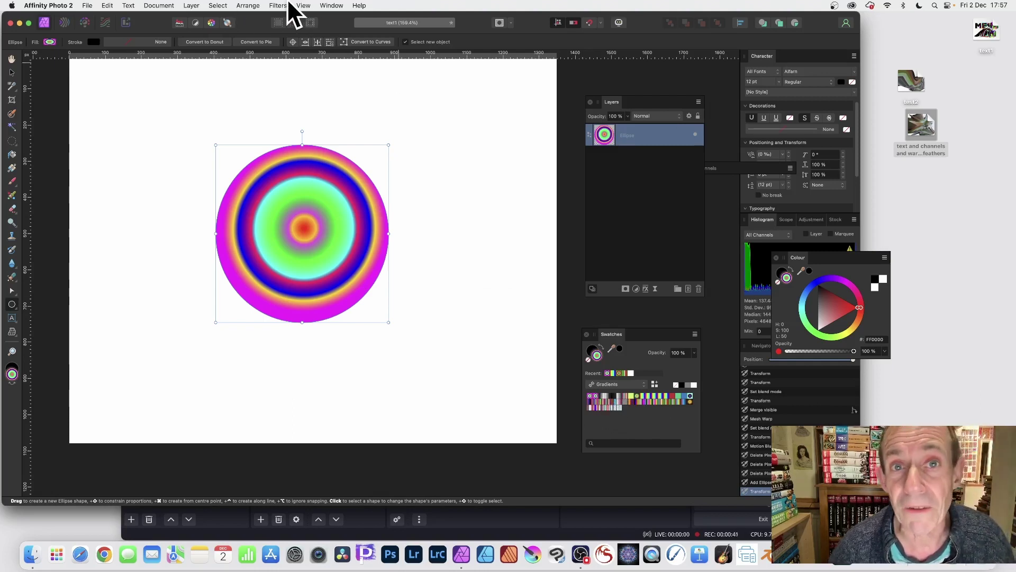
# Apply a Motion Blur of about 88 px at 45° to the rainbow circle
pyautogui.click(278, 5)
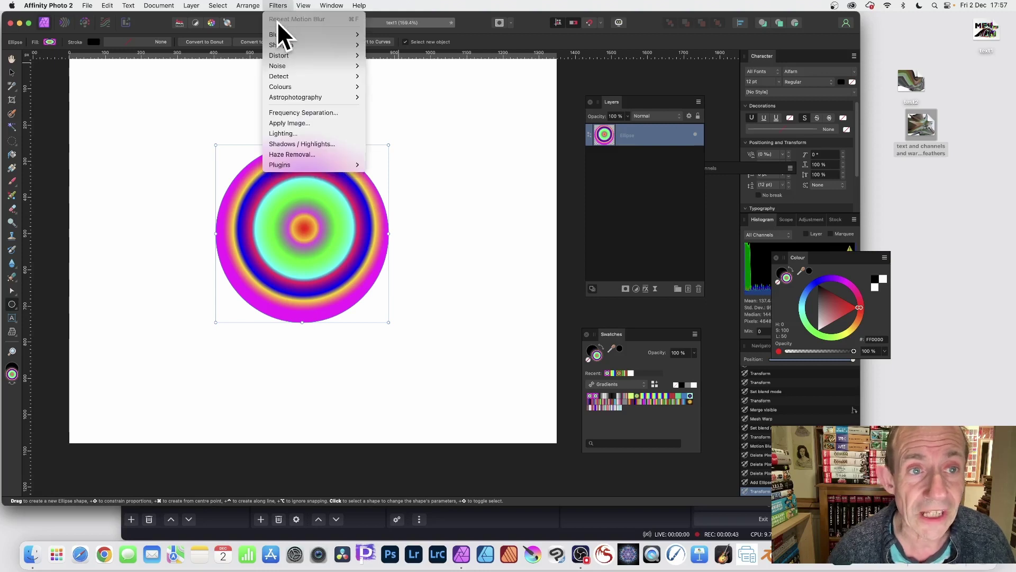
pyautogui.moveTo(279, 37)
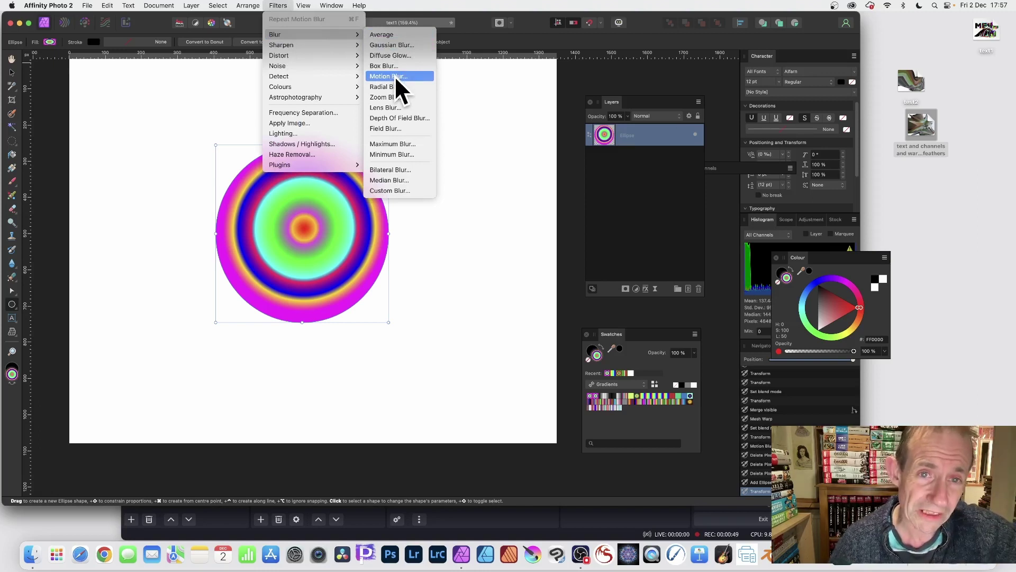
pyautogui.click(396, 77)
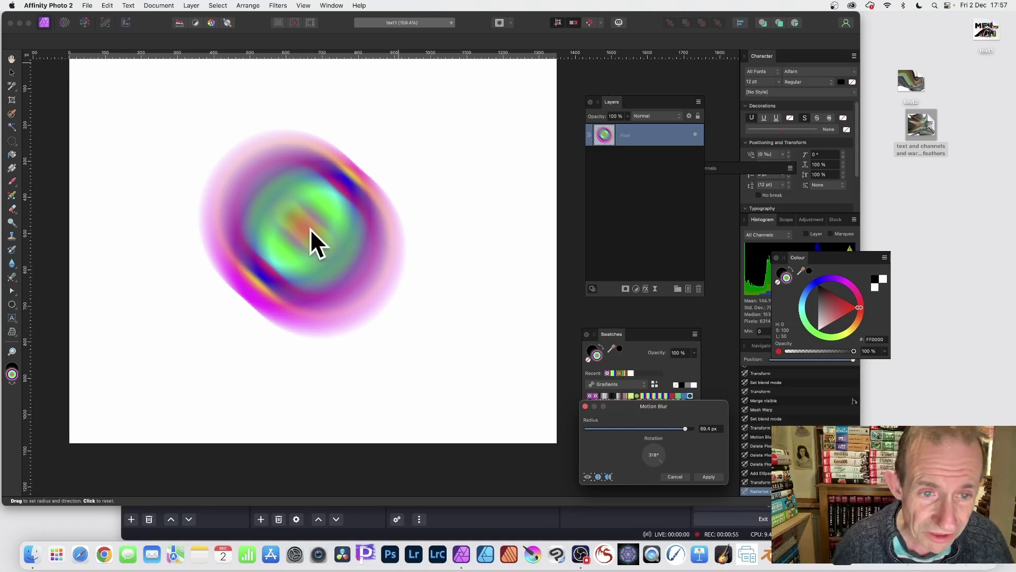
pyautogui.moveTo(310, 228)
pyautogui.mouseDown()
pyautogui.moveTo(332, 247)
pyautogui.moveTo(278, 213)
pyautogui.moveTo(297, 231)
pyautogui.mouseUp()
pyautogui.moveTo(662, 406); pyautogui.dragTo(523, 147)
pyautogui.moveTo(324, 226); pyautogui.dragTo(288, 233)
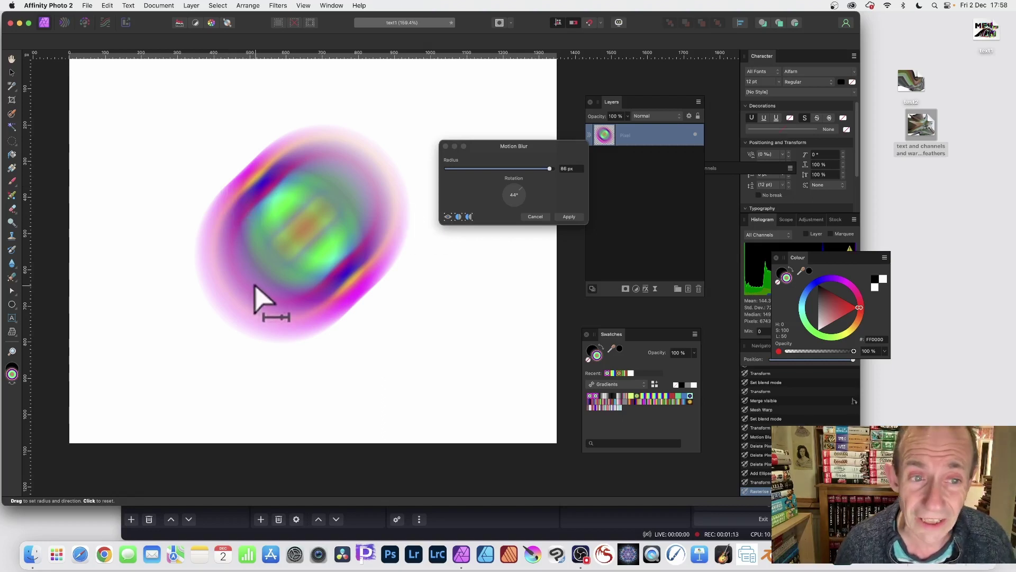
pyautogui.click(570, 216)
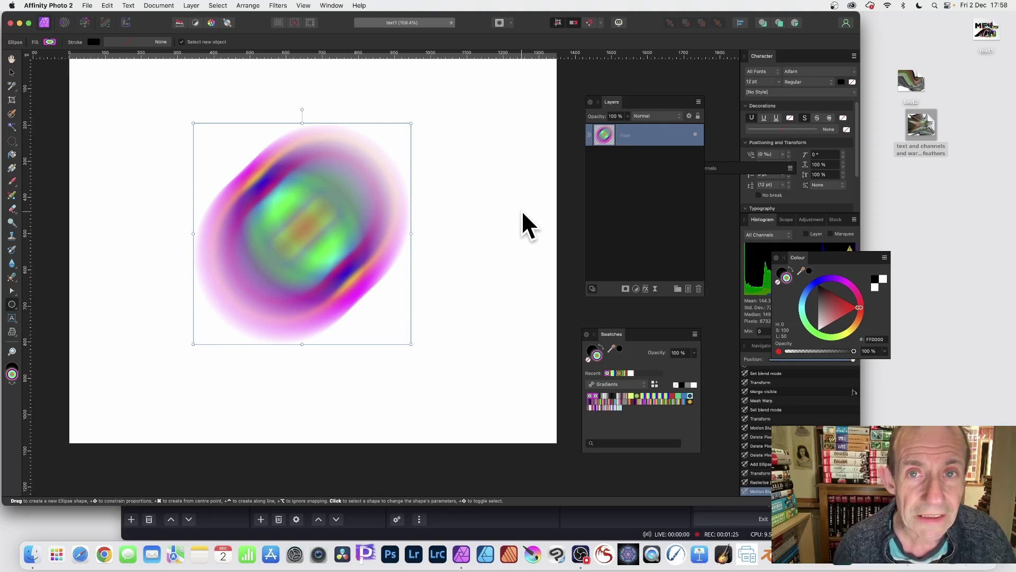
# With the Mesh Warp Tool, arc the mesh's top edge upward and bow its right edge outward
pyautogui.click(12, 333)
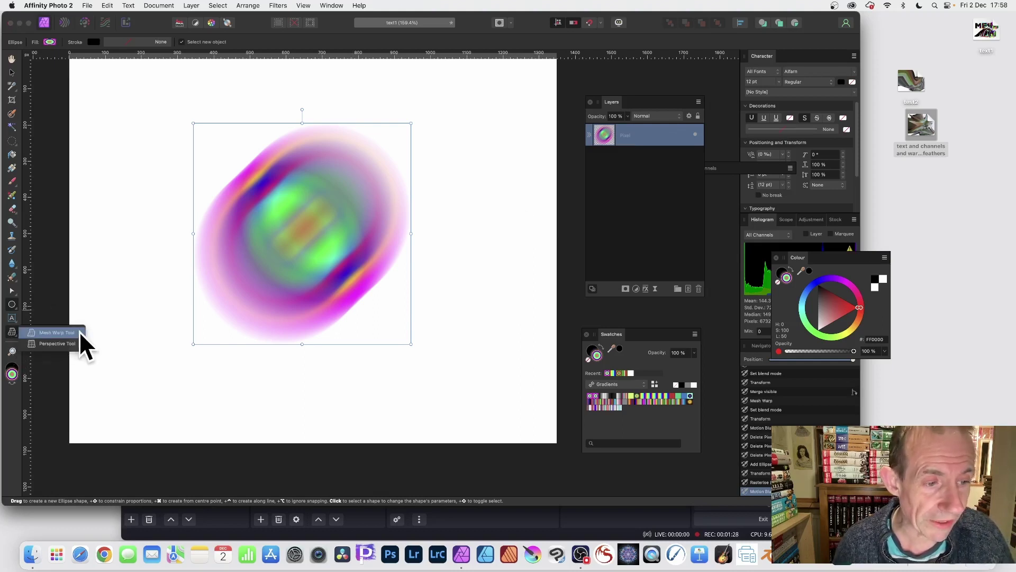
pyautogui.click(57, 333)
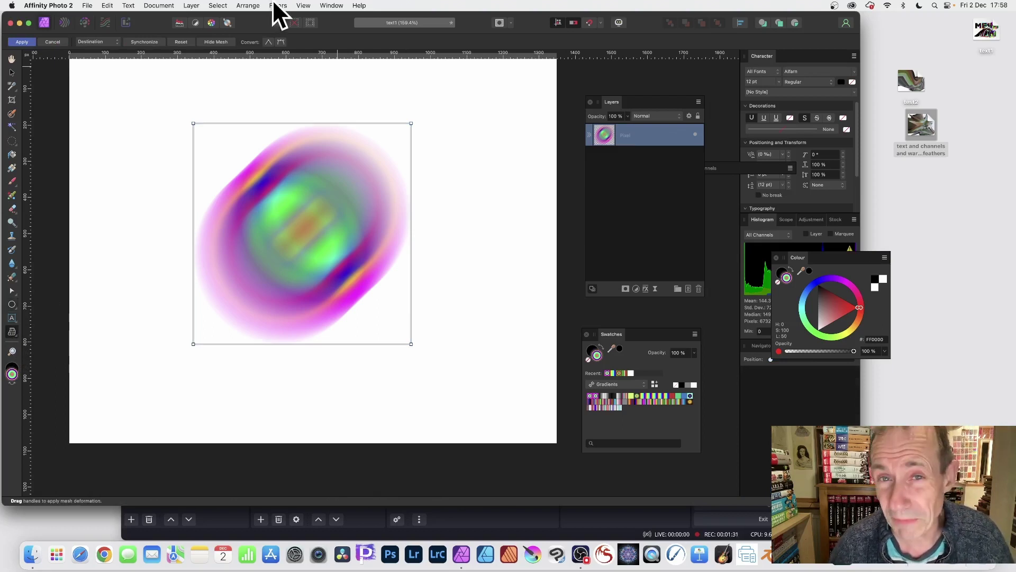
pyautogui.click(278, 5)
pyautogui.moveTo(284, 55)
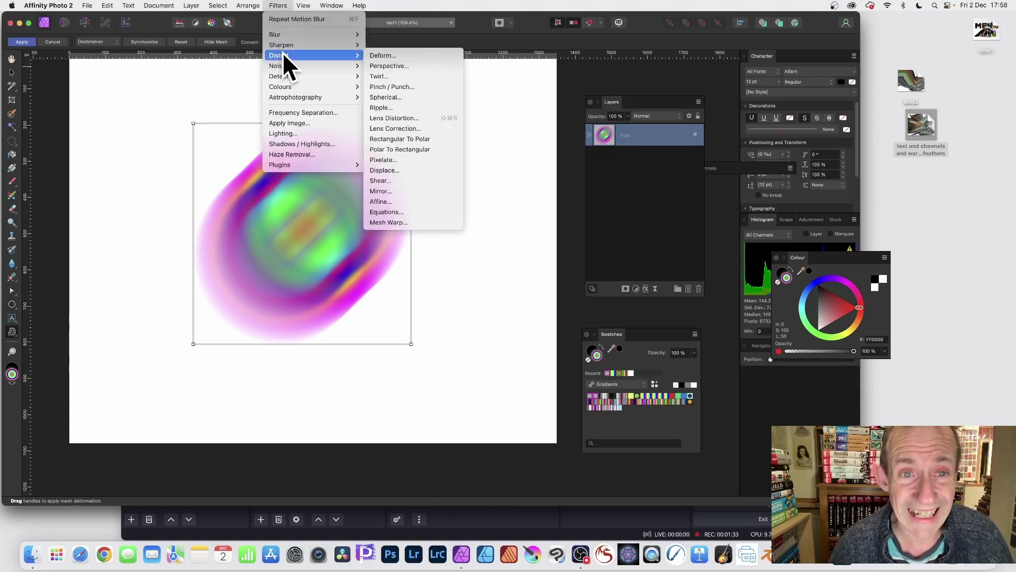
pyautogui.click(526, 16)
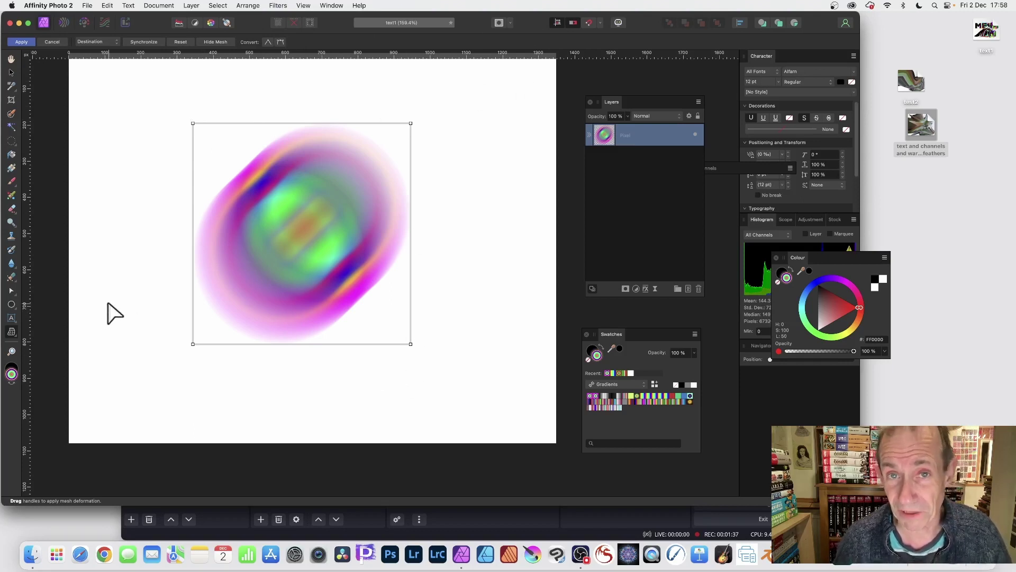
pyautogui.moveTo(307, 124)
pyautogui.mouseDown()
pyautogui.moveTo(309, 64)
pyautogui.moveTo(311, 318)
pyautogui.moveTo(318, 106)
pyautogui.mouseUp()
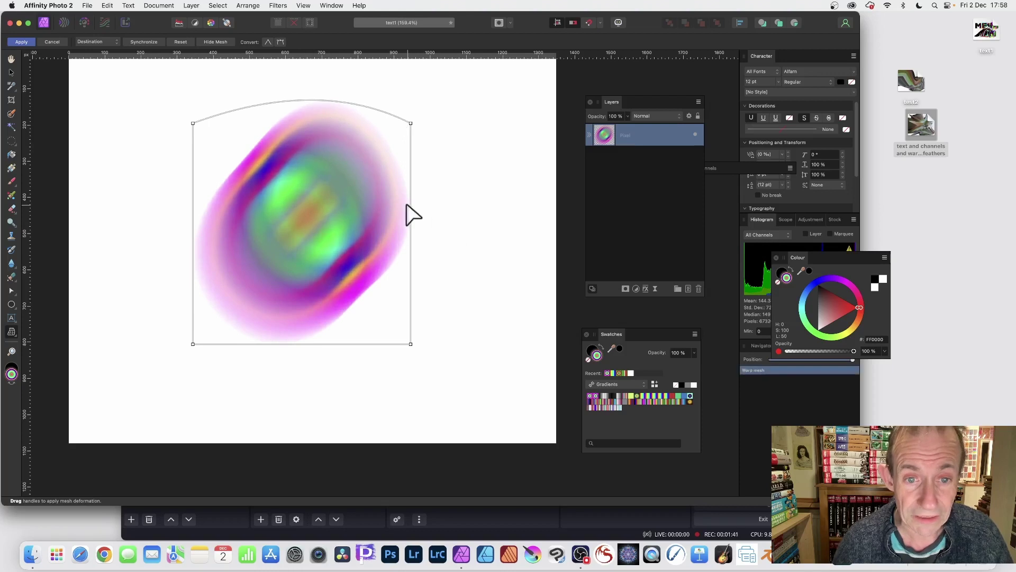
pyautogui.moveTo(410, 212); pyautogui.dragTo(433, 211)
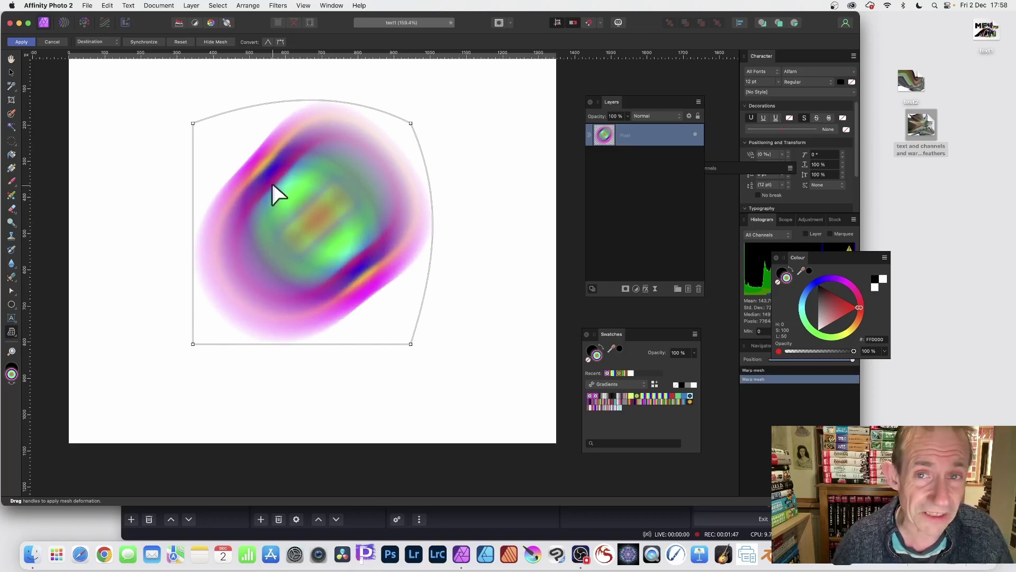
# Add five mesh nodes across the blob, then Reset the mesh to a straight grid
pyautogui.click(350, 187)
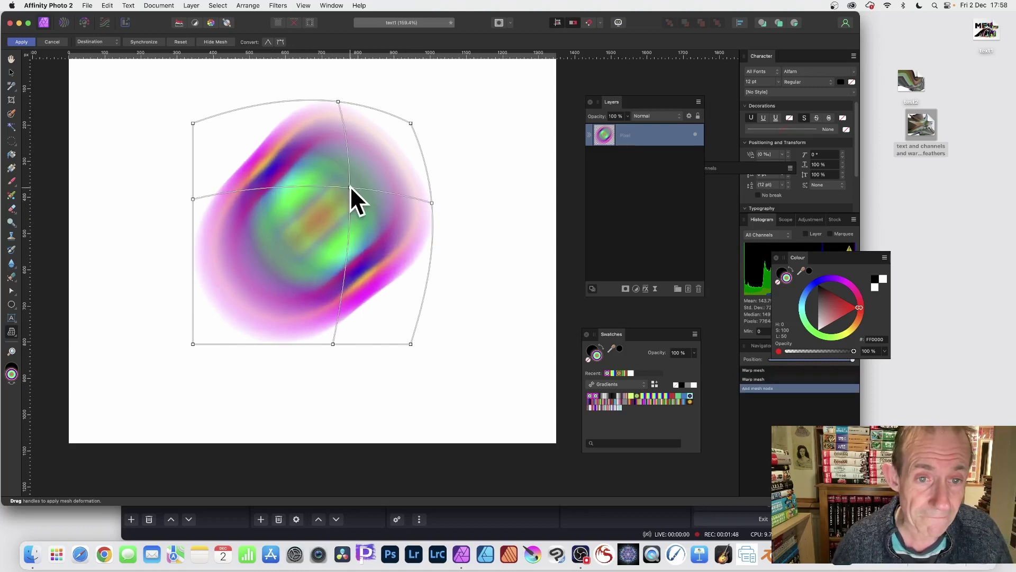
pyautogui.click(284, 230)
pyautogui.click(316, 273)
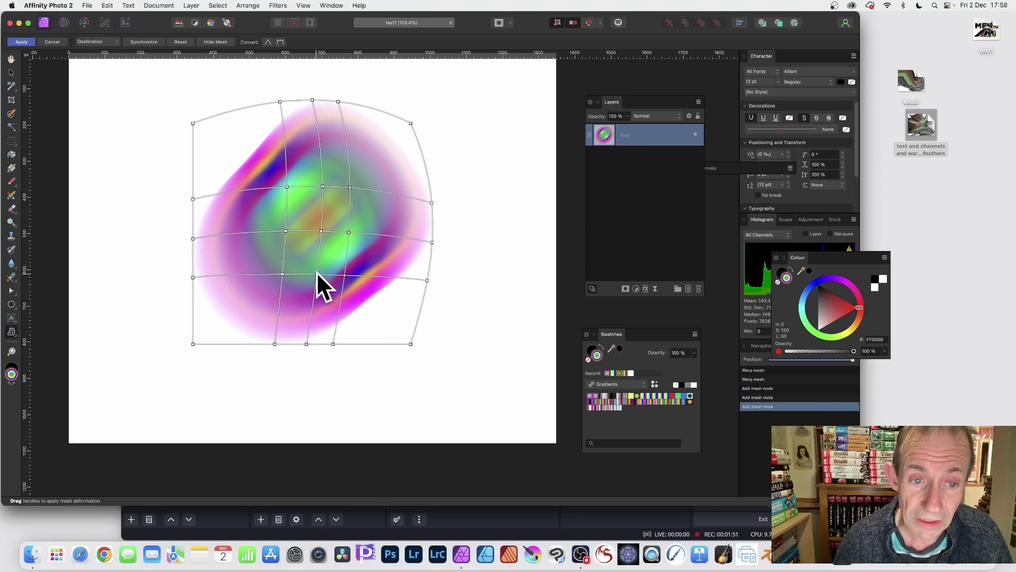
pyautogui.click(245, 160)
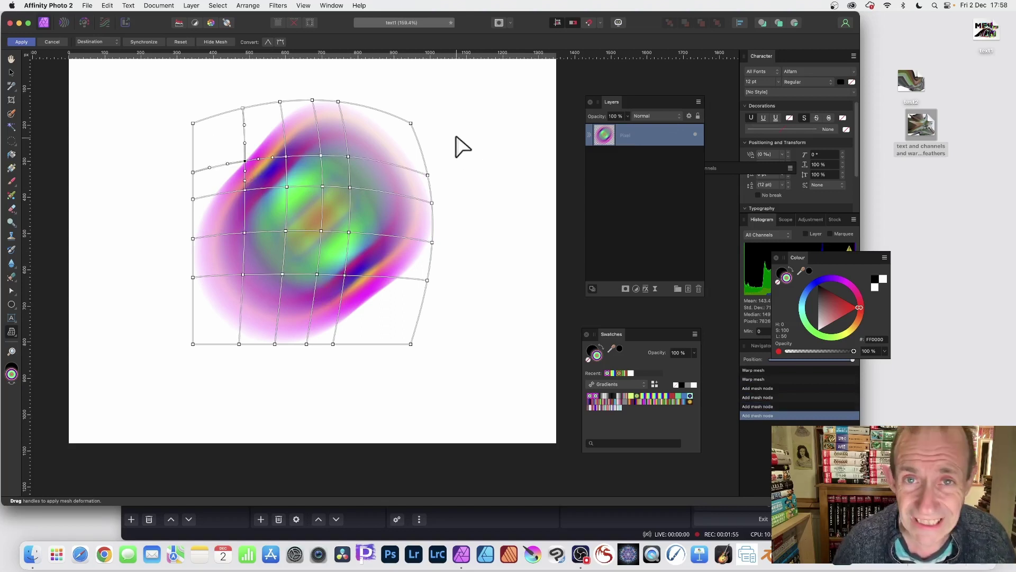
pyautogui.click(391, 141)
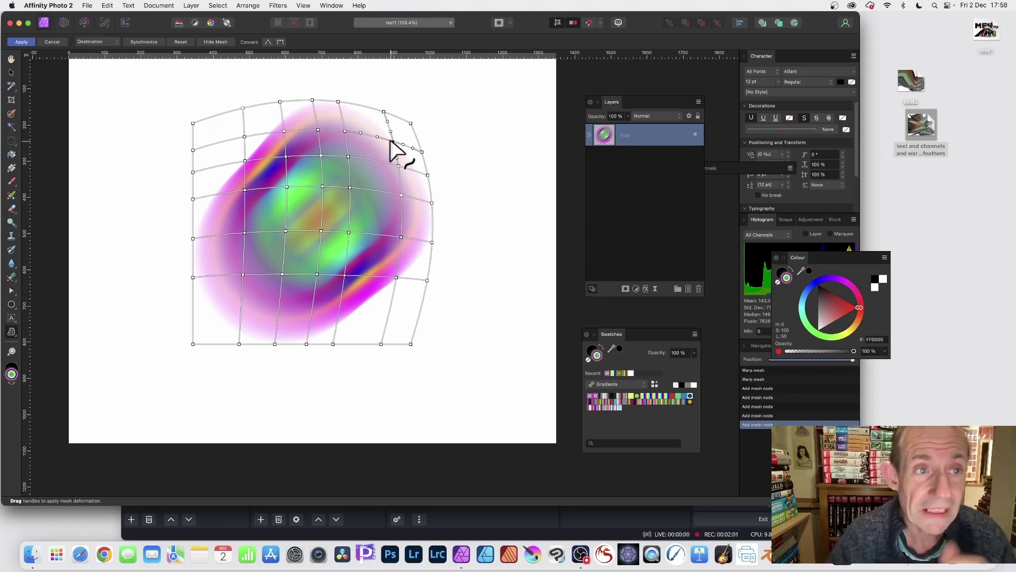
pyautogui.click(183, 43)
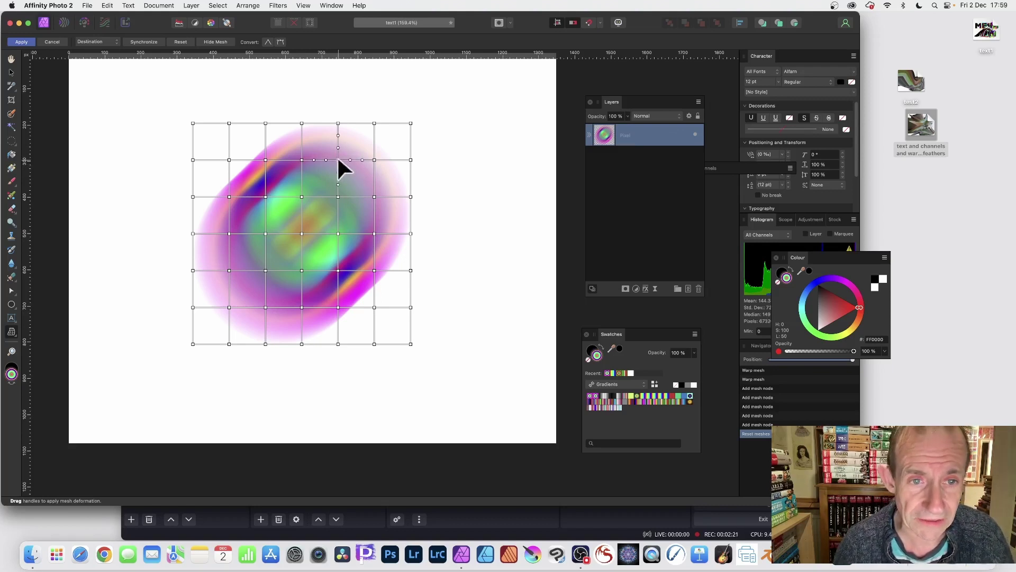
# Pull mesh nodes out into spikes: top peak, upper-left, lower-left, left, right and upper-right arms
pyautogui.moveTo(339, 141); pyautogui.dragTo(335, 74)
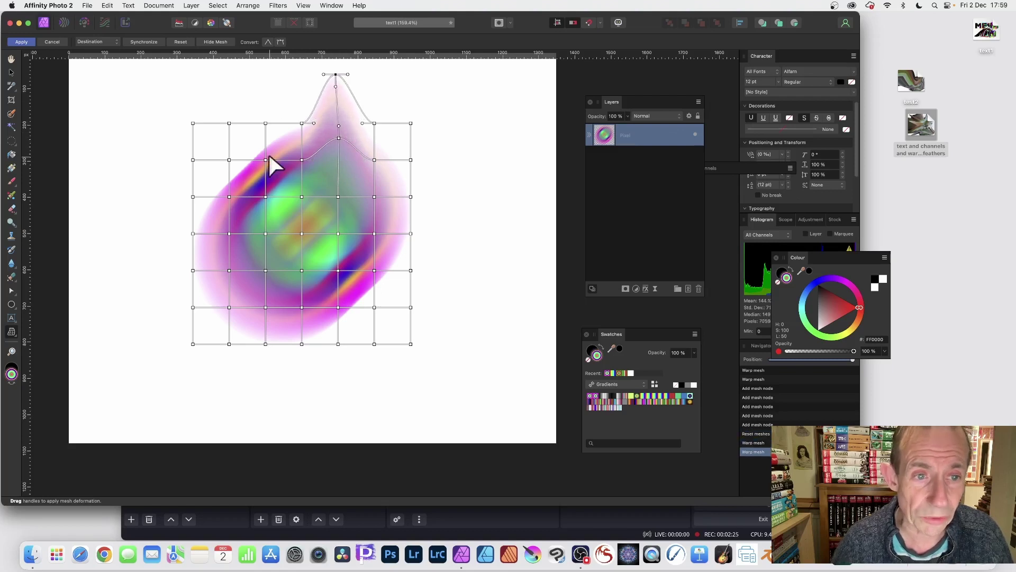
pyautogui.moveTo(265, 159); pyautogui.dragTo(174, 82)
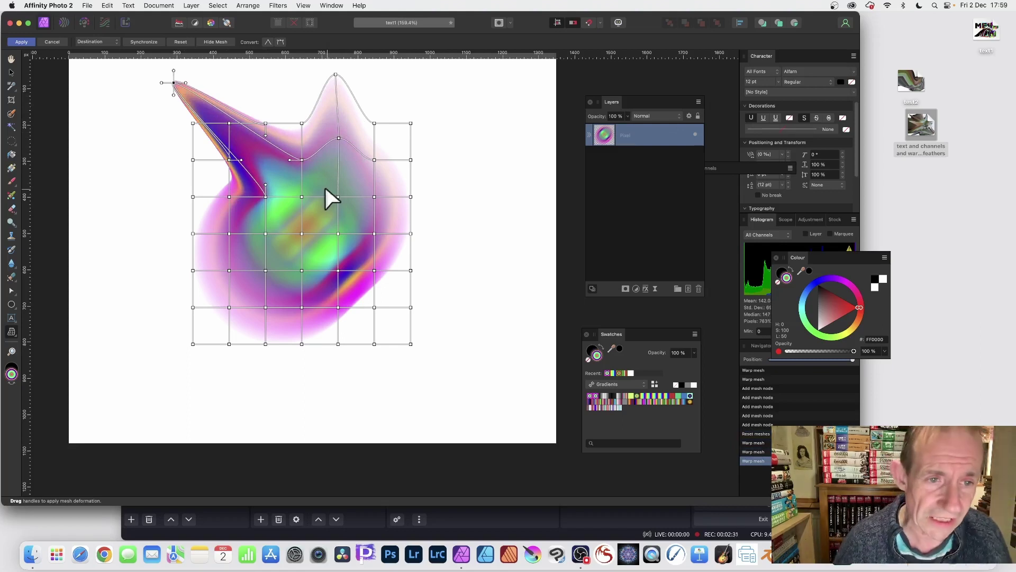
pyautogui.moveTo(265, 234); pyautogui.dragTo(118, 337)
pyautogui.moveTo(193, 233); pyautogui.dragTo(102, 225)
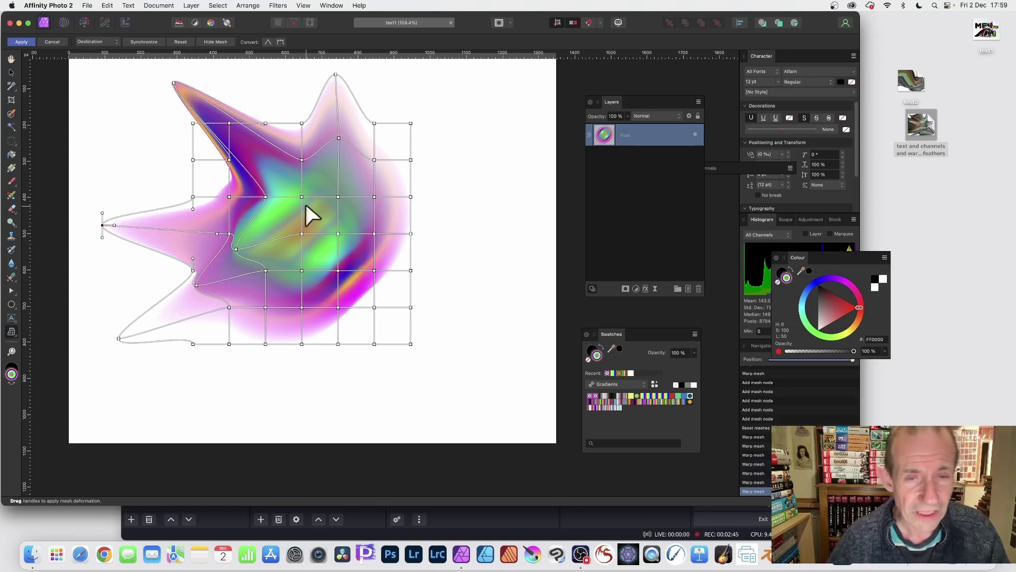
pyautogui.moveTo(411, 197); pyautogui.dragTo(504, 201)
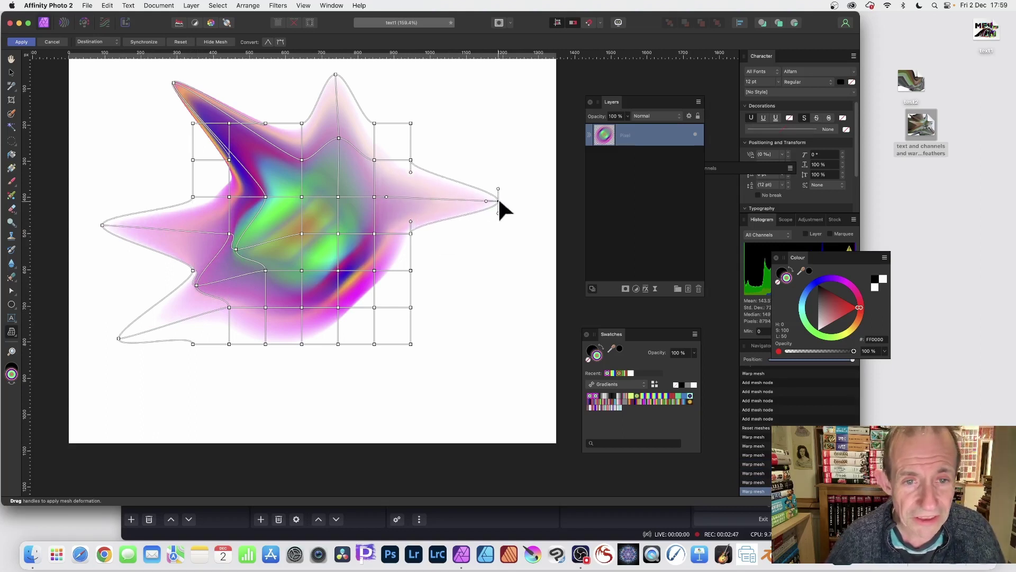
pyautogui.moveTo(374, 197); pyautogui.dragTo(431, 197)
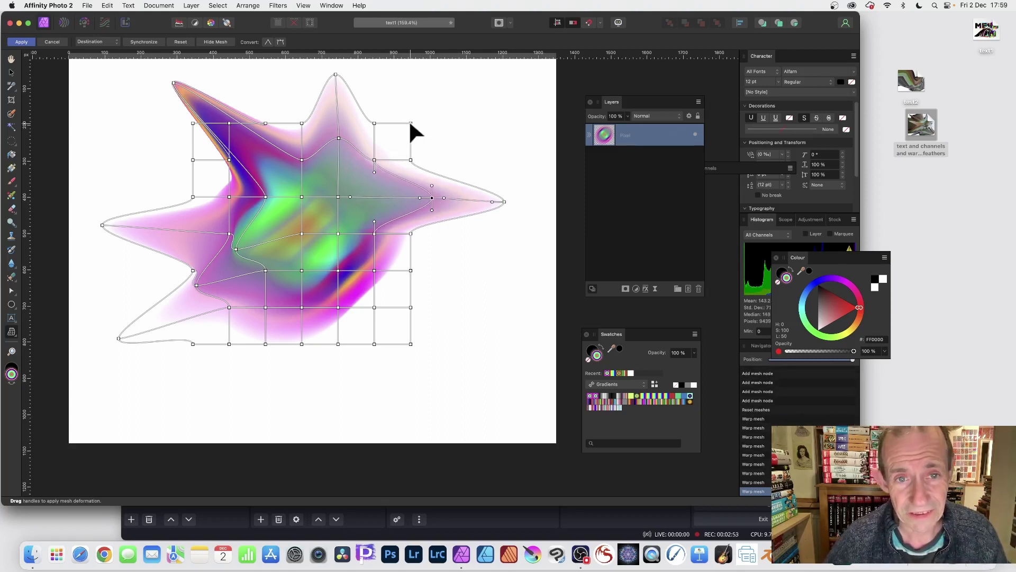
pyautogui.moveTo(411, 123); pyautogui.dragTo(450, 87)
pyautogui.moveTo(374, 159); pyautogui.dragTo(397, 140)
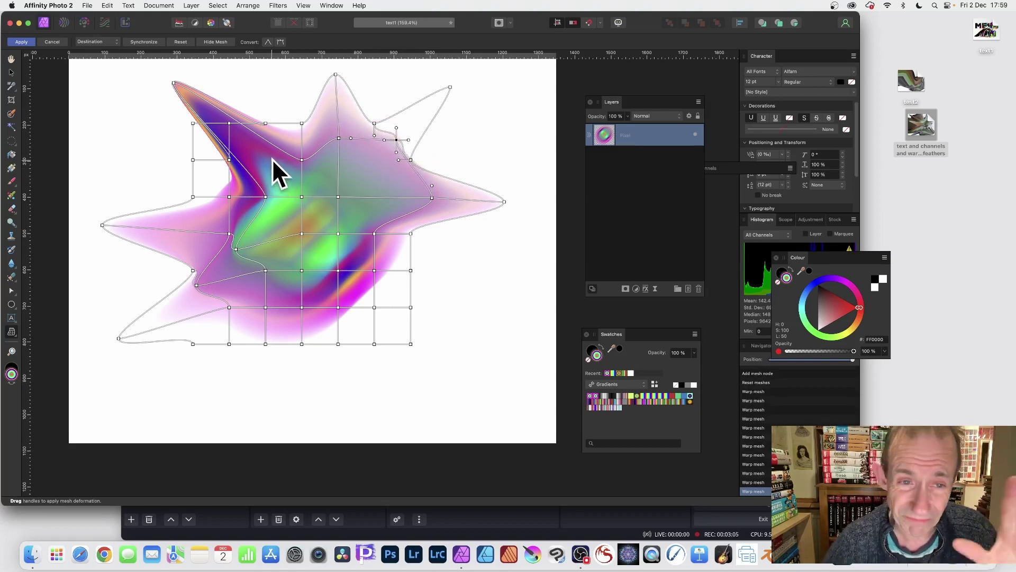
# Drag inner mesh nodes to swirl the colours and pull the bottom edge into a small spike
pyautogui.moveTo(302, 159); pyautogui.dragTo(310, 180)
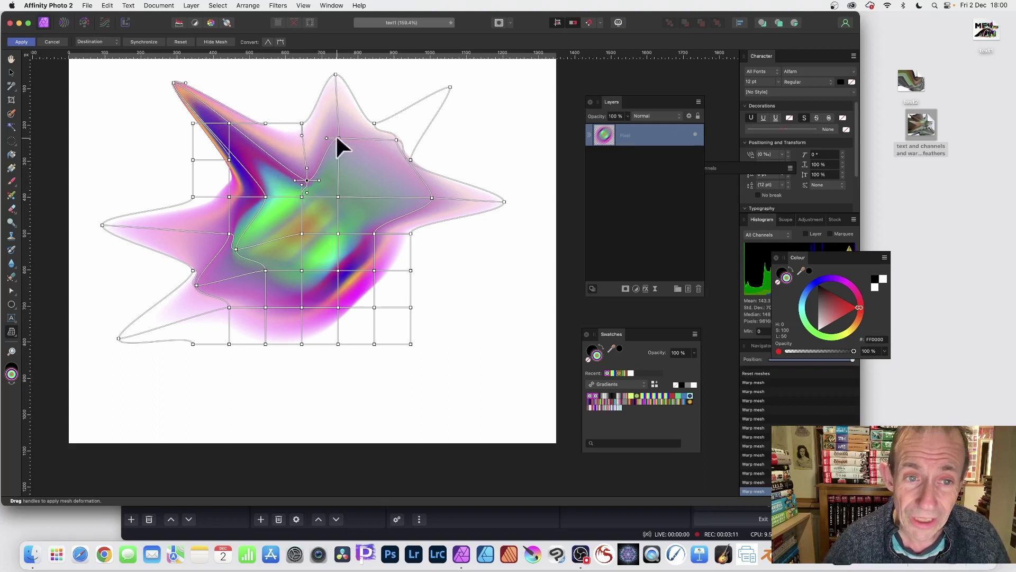
pyautogui.moveTo(339, 138); pyautogui.dragTo(359, 174)
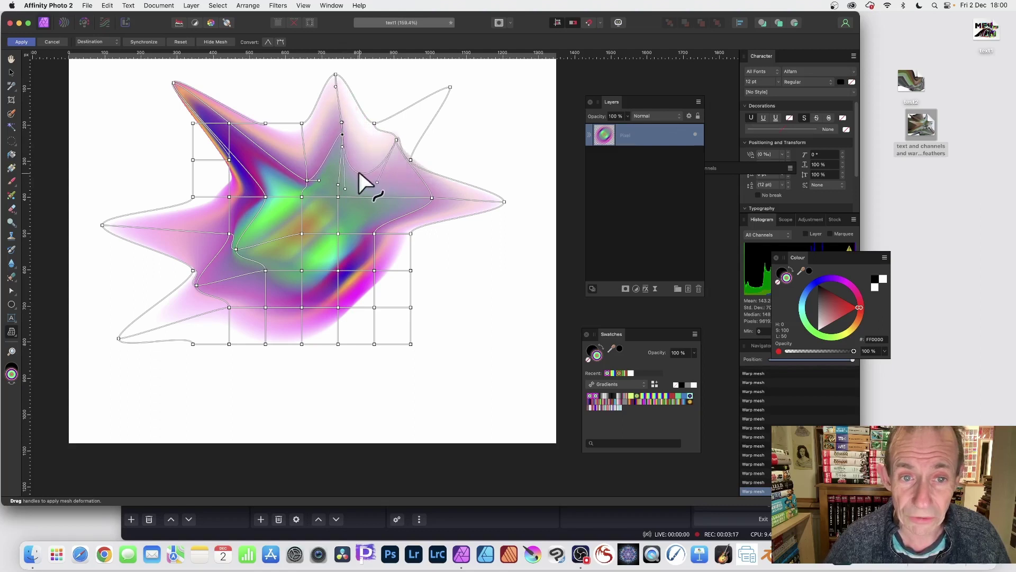
pyautogui.moveTo(401, 199); pyautogui.dragTo(395, 209)
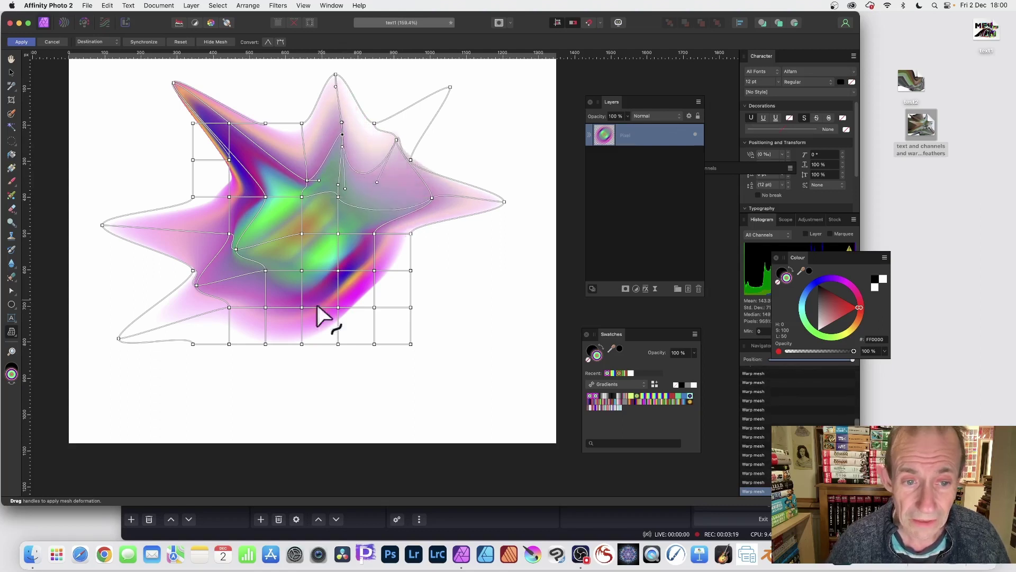
pyautogui.moveTo(327, 277); pyautogui.dragTo(441, 331)
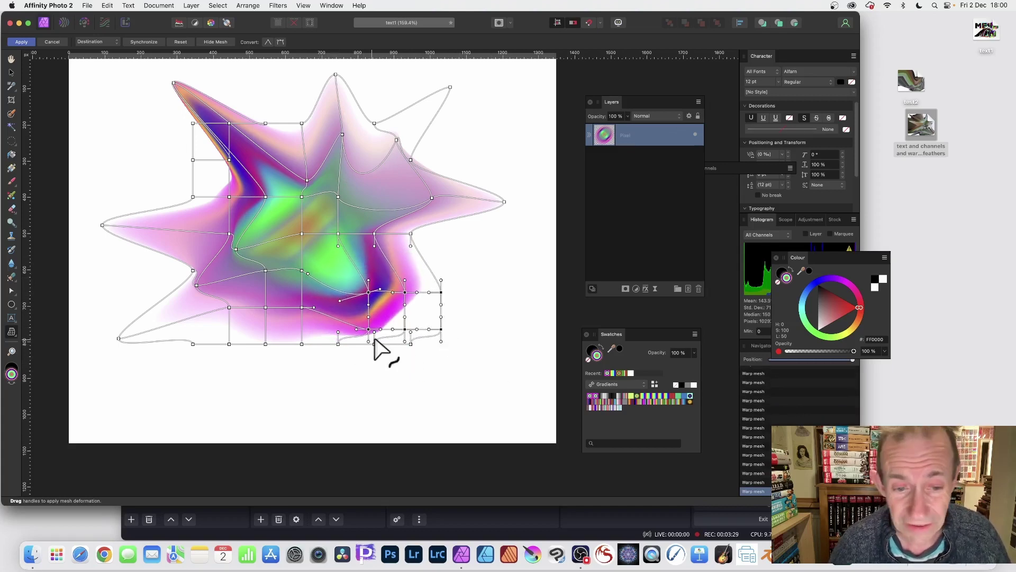
pyautogui.moveTo(375, 341); pyautogui.dragTo(372, 354)
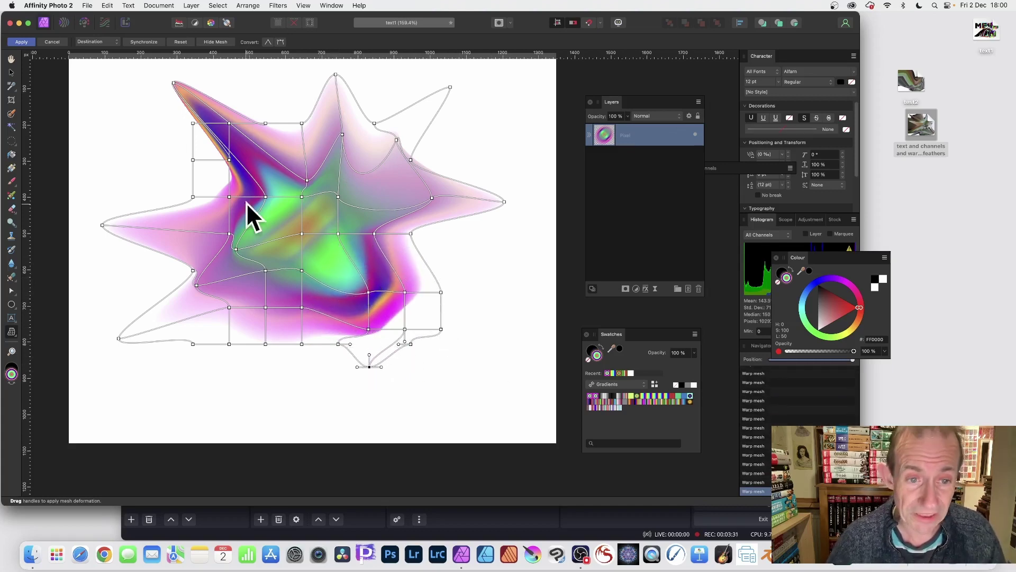
pyautogui.hscroll(1, 182, 82)
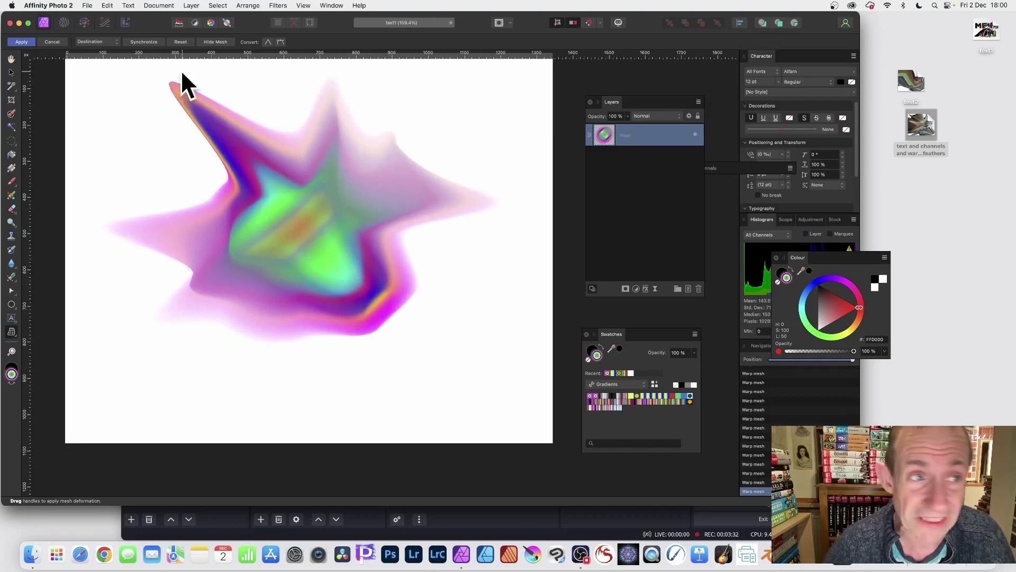
# Apply the mesh warp, then reposition the spiky blob with the Move Tool
pyautogui.click(22, 42)
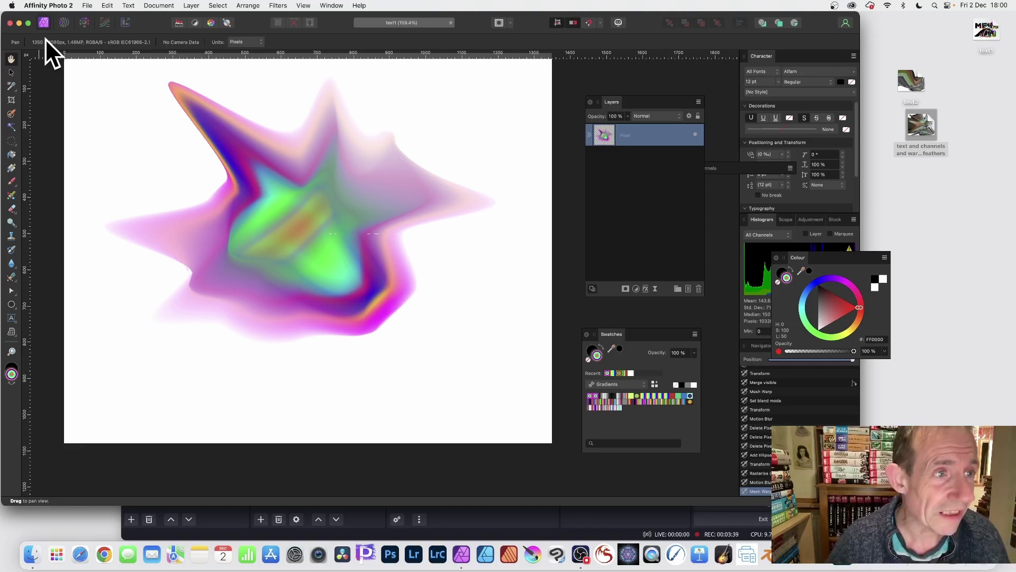
pyautogui.click(11, 73)
pyautogui.moveTo(328, 182); pyautogui.dragTo(315, 199)
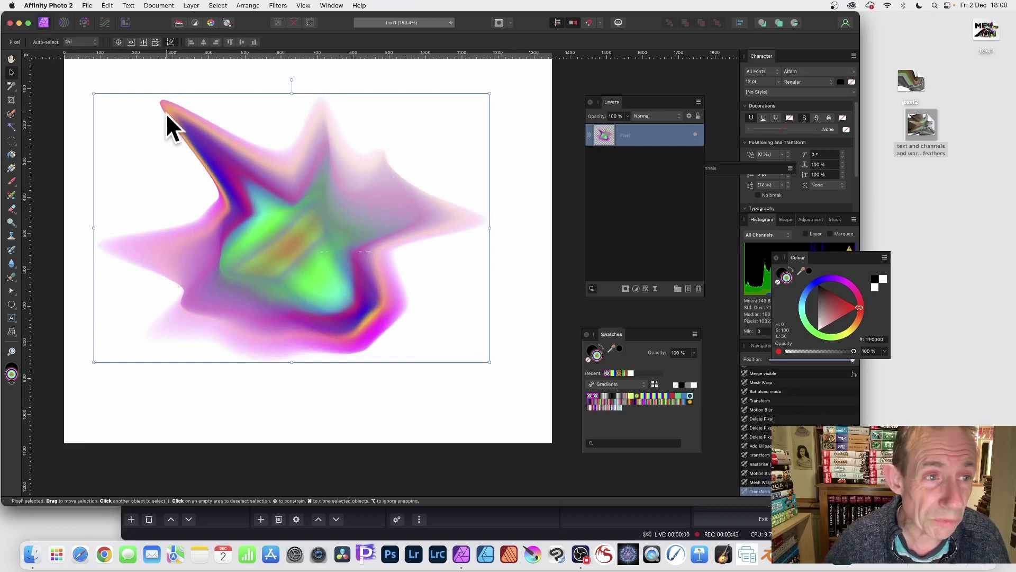
# Nudge the blob into place, and try Filters > Repeat Mesh Warp before undoing it
pyautogui.moveTo(90, 90); pyautogui.dragTo(117, 122)
pyautogui.moveTo(263, 205); pyautogui.dragTo(252, 202)
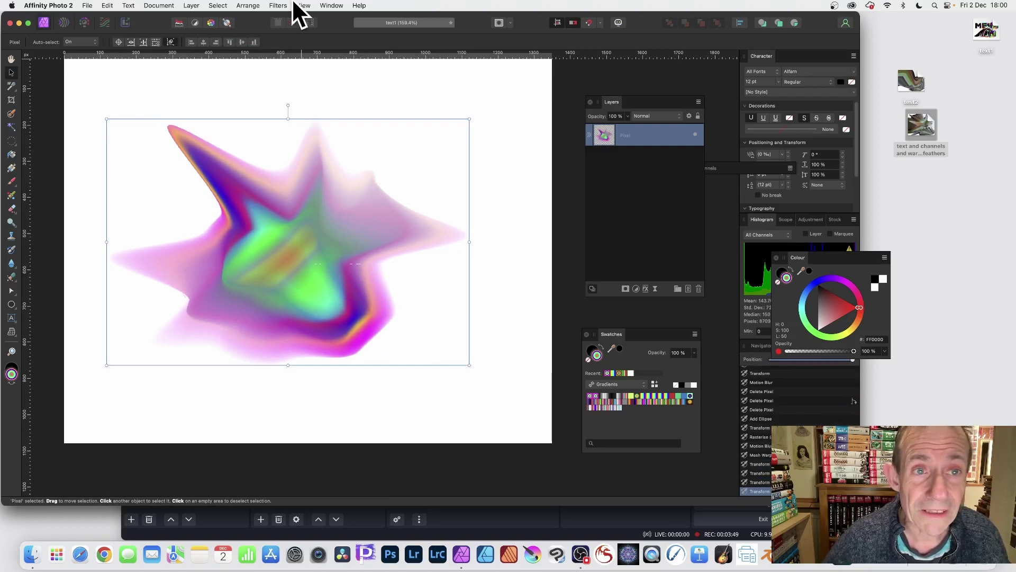
pyautogui.click(278, 6)
pyautogui.moveTo(303, 6)
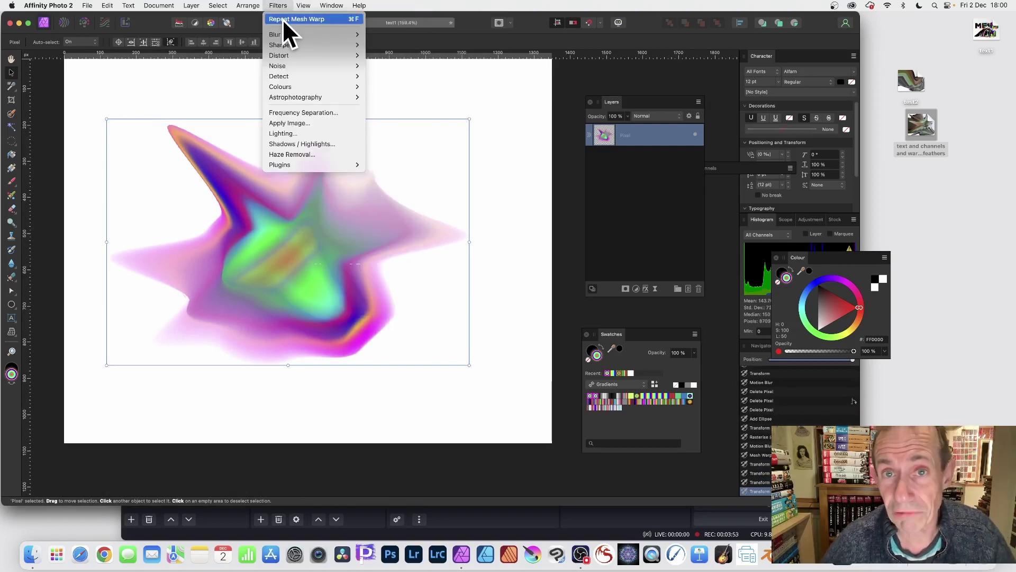
pyautogui.click(283, 20)
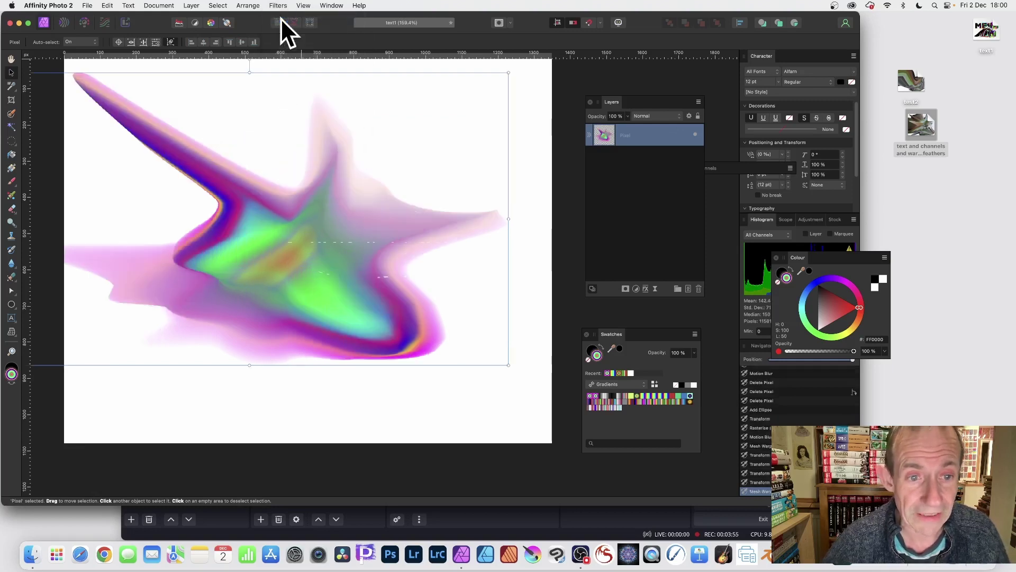
pyautogui.press('super+z')
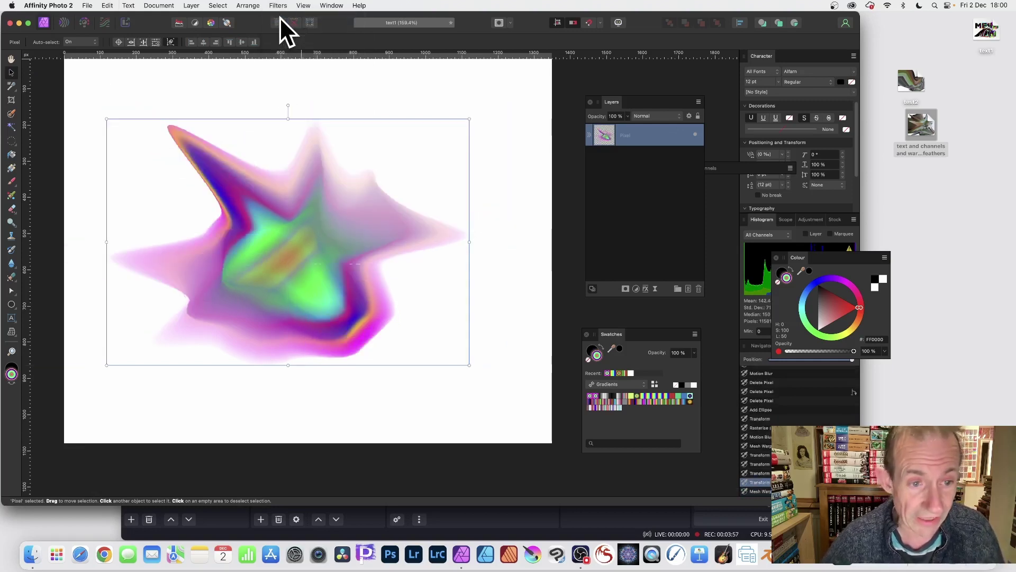
# With the Mesh Warp Tool, add two nodes and a trial bend, then Reset the mesh
pyautogui.click(11, 331)
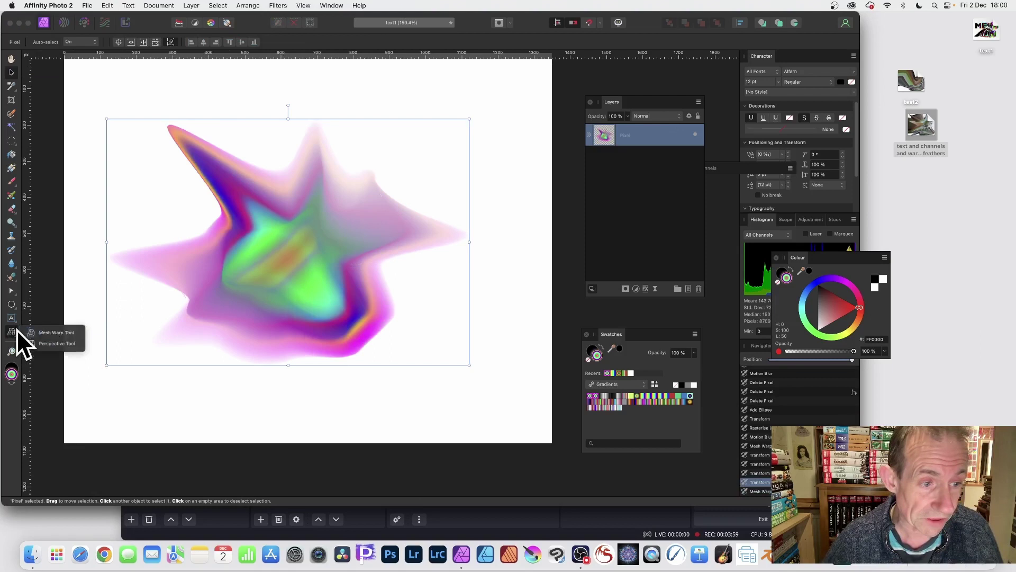
pyautogui.click(56, 333)
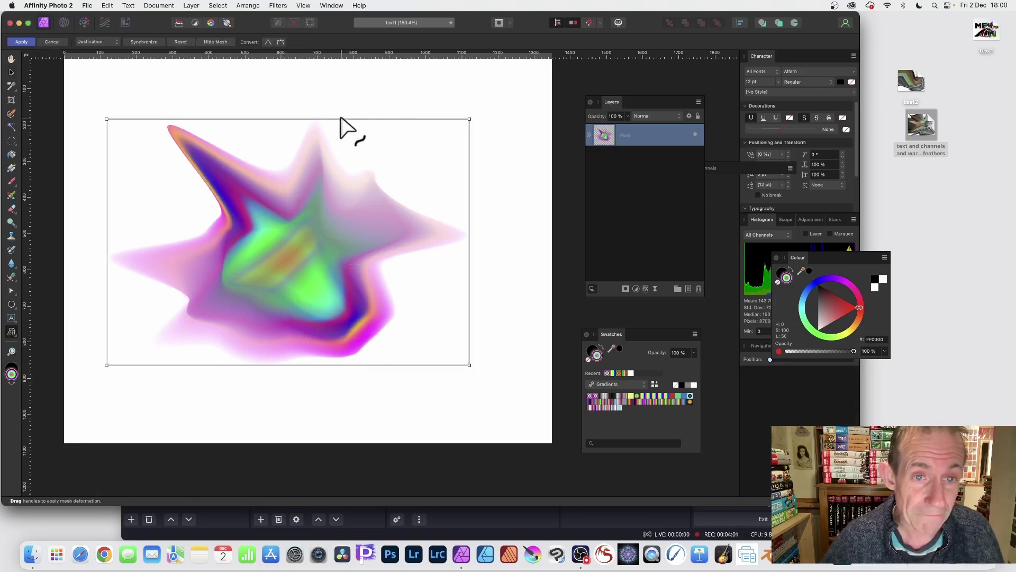
pyautogui.moveTo(340, 119)
pyautogui.mouseDown()
pyautogui.moveTo(279, 215)
pyautogui.moveTo(343, 75)
pyautogui.moveTo(335, 111)
pyautogui.mouseUp()
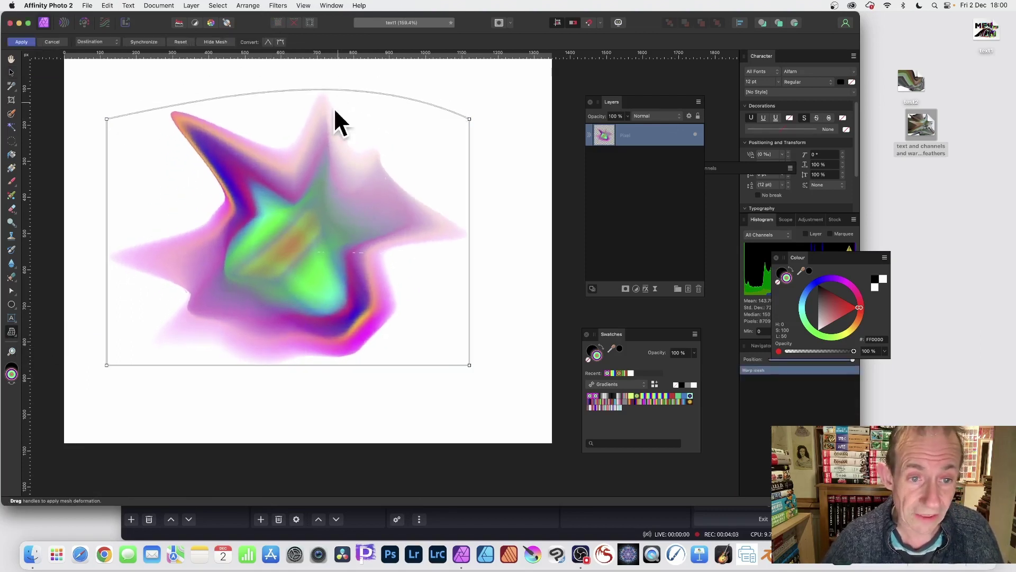
pyautogui.doubleClick(326, 200)
pyautogui.doubleClick(271, 218)
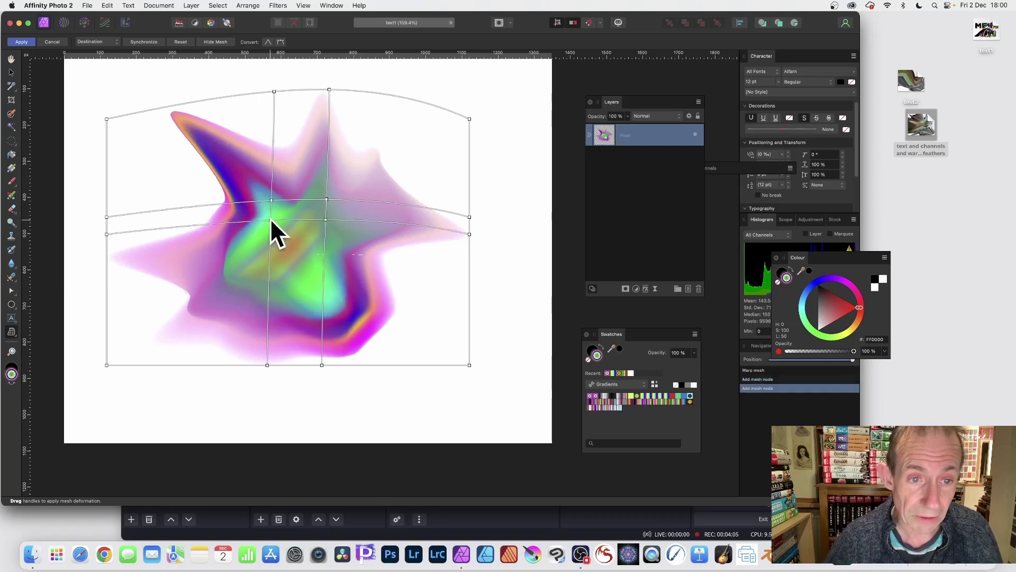
pyautogui.moveTo(270, 217); pyautogui.dragTo(217, 229)
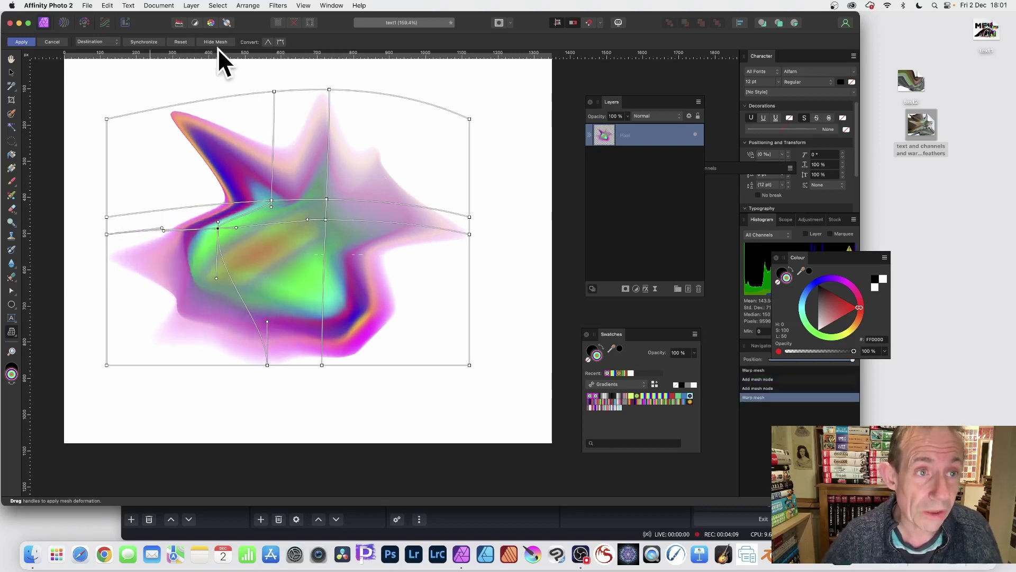
pyautogui.click(181, 42)
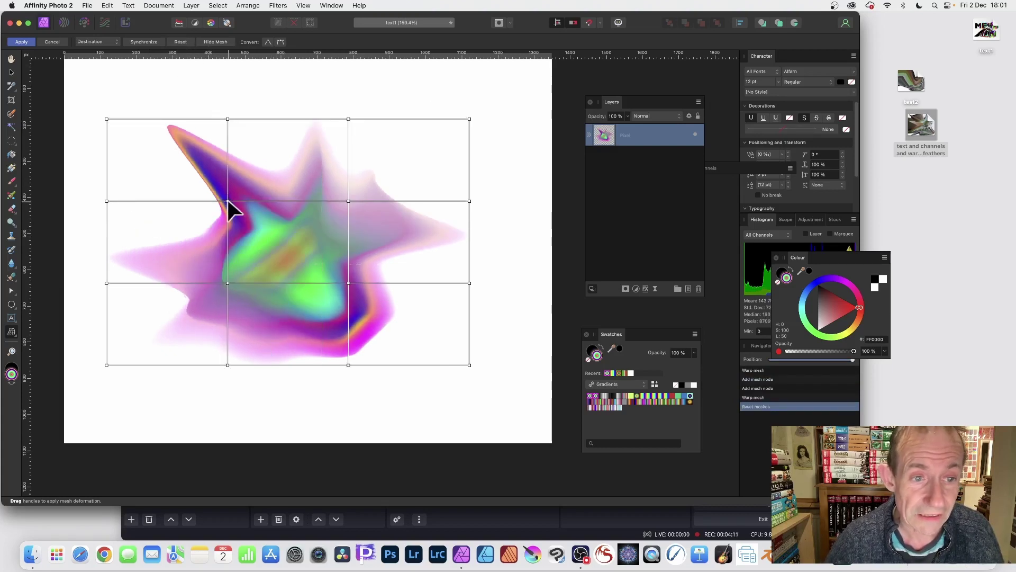
# Drag nodes up-left, down-left and far right into a swooping form, then apply the warp
pyautogui.click(228, 201)
pyautogui.moveTo(228, 201); pyautogui.dragTo(254, 162)
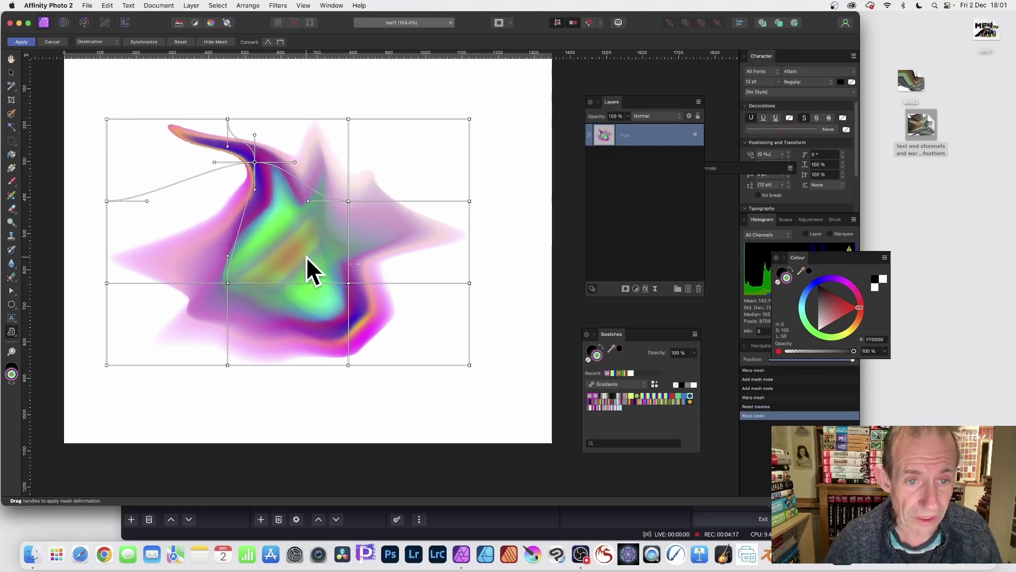
pyautogui.doubleClick(304, 234)
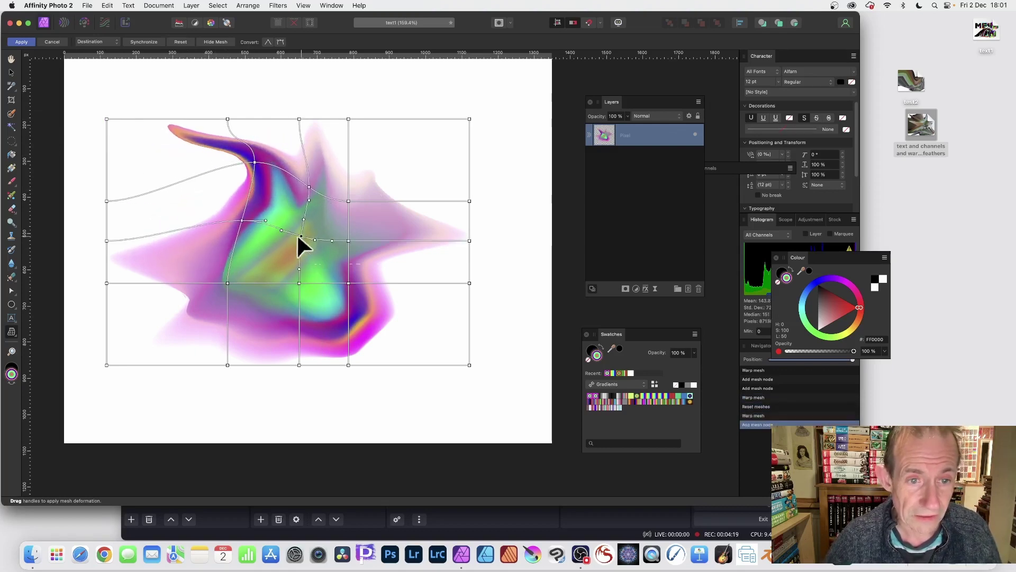
pyautogui.moveTo(299, 236); pyautogui.dragTo(199, 281)
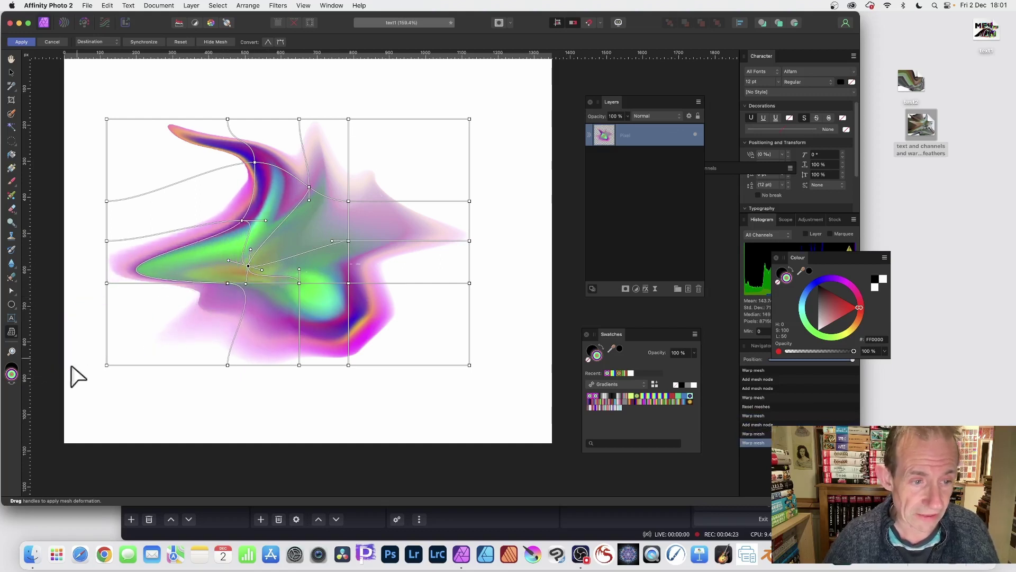
pyautogui.moveTo(107, 365); pyautogui.dragTo(82, 389)
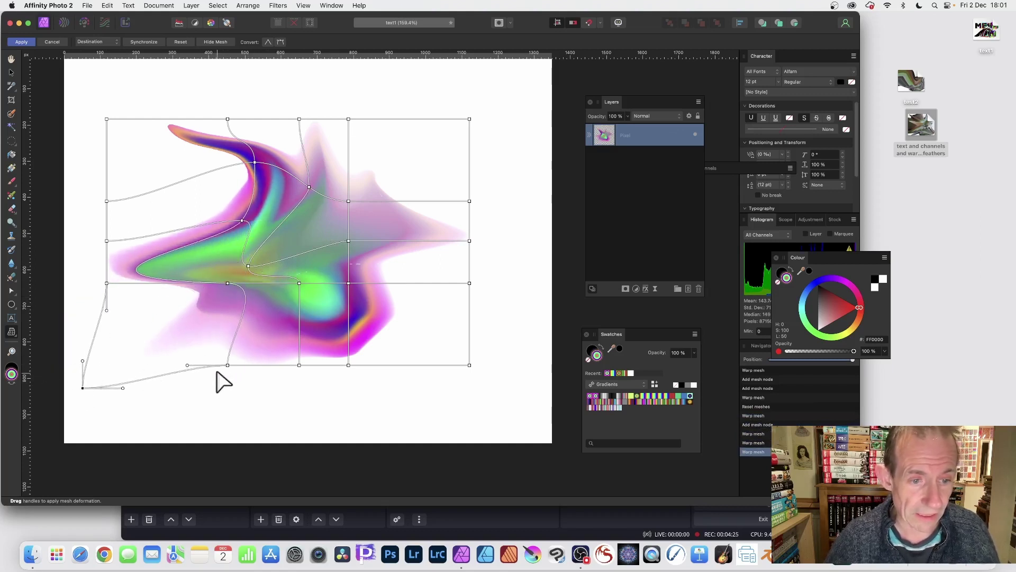
pyautogui.moveTo(227, 365); pyautogui.dragTo(209, 418)
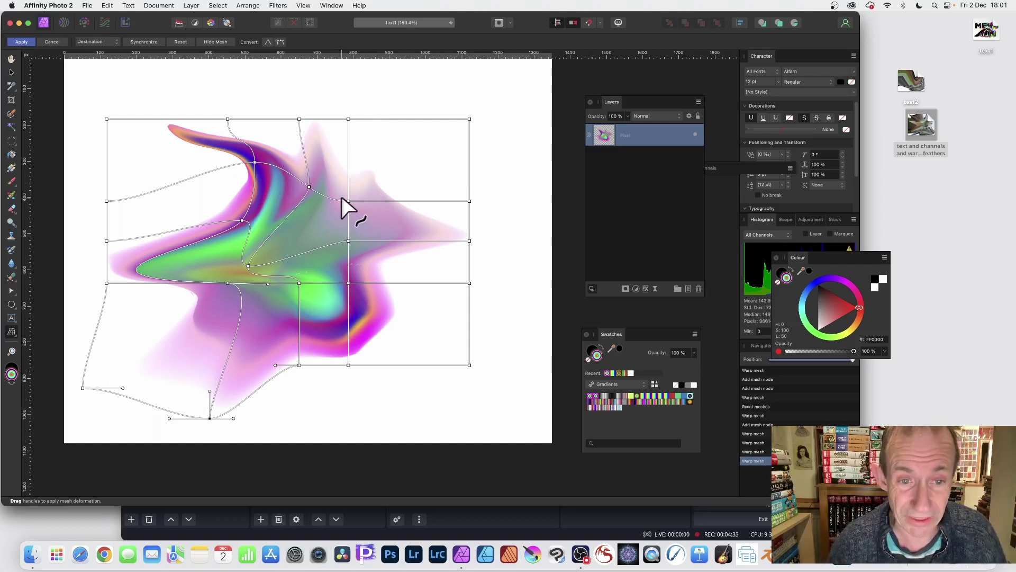
pyautogui.moveTo(347, 241); pyautogui.dragTo(526, 371)
pyautogui.click(21, 41)
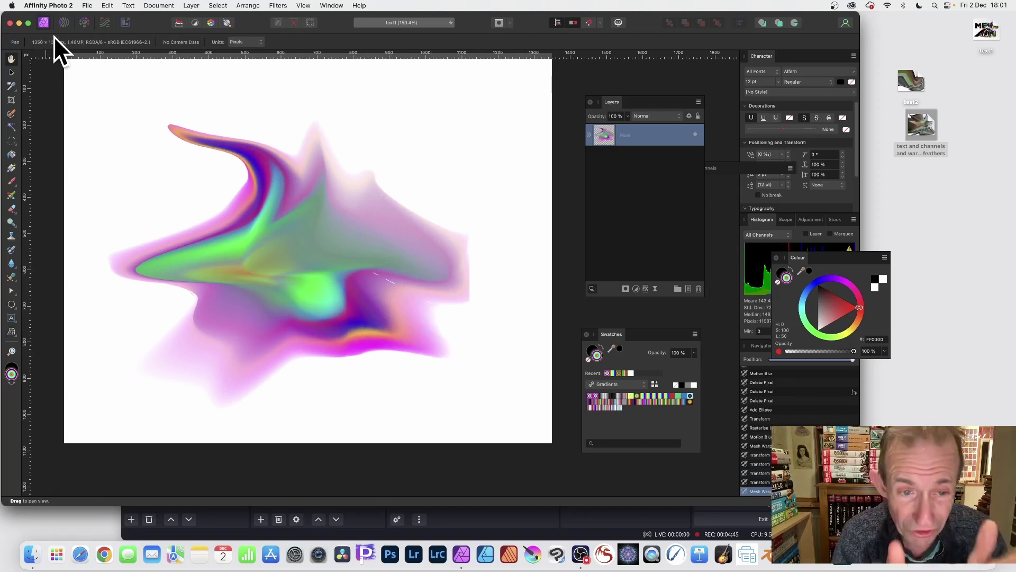
# Nudge the shape up-right, then duplicate it, shrink the copy, rotate it about -122.5° and reposition it
pyautogui.click(11, 73)
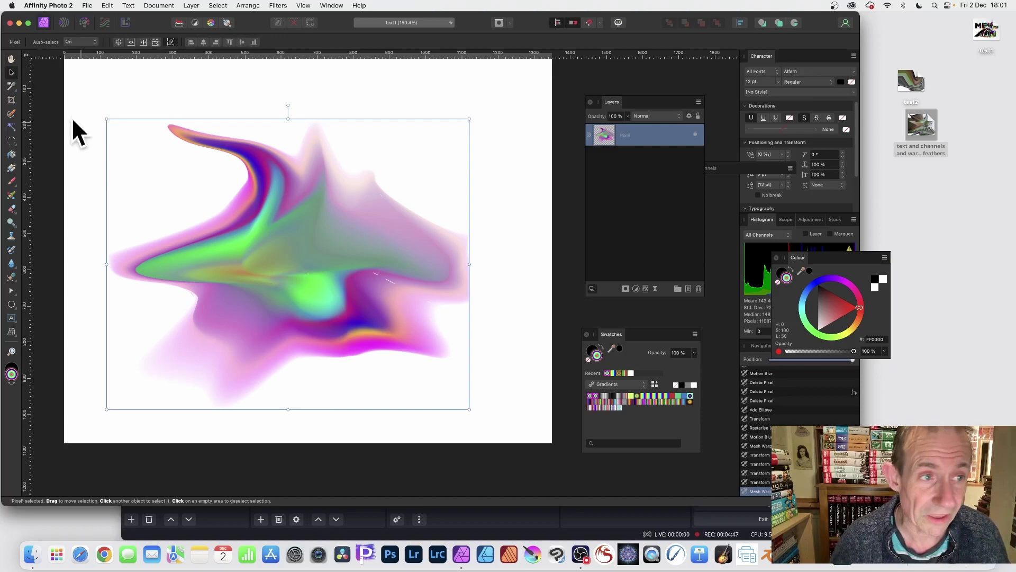
pyautogui.moveTo(331, 248)
pyautogui.mouseDown()
pyautogui.moveTo(341, 199)
pyautogui.moveTo(339, 230)
pyautogui.mouseUp()
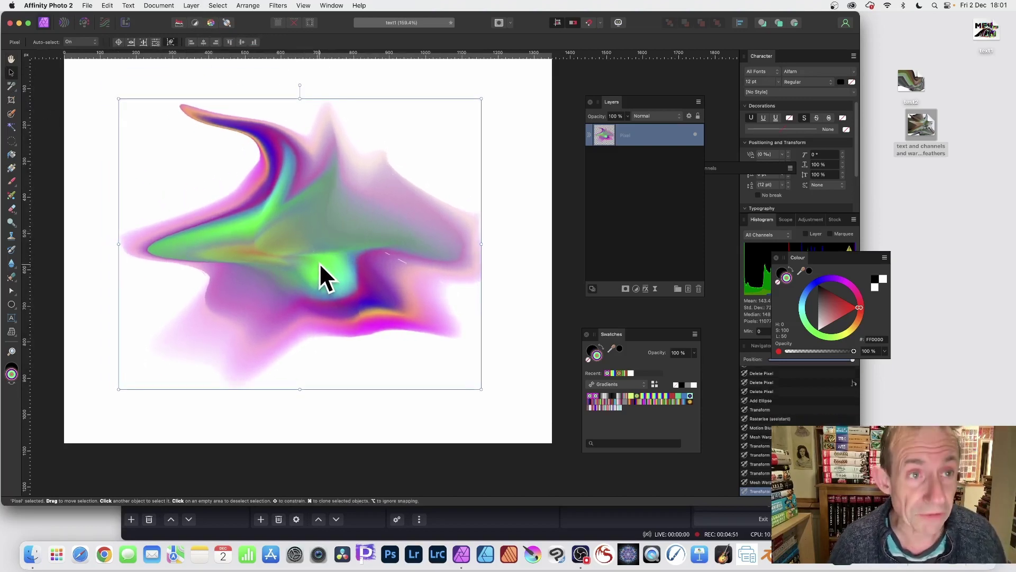
pyautogui.moveTo(313, 264); pyautogui.dragTo(355, 256)
pyautogui.moveTo(140, 79); pyautogui.dragTo(239, 130)
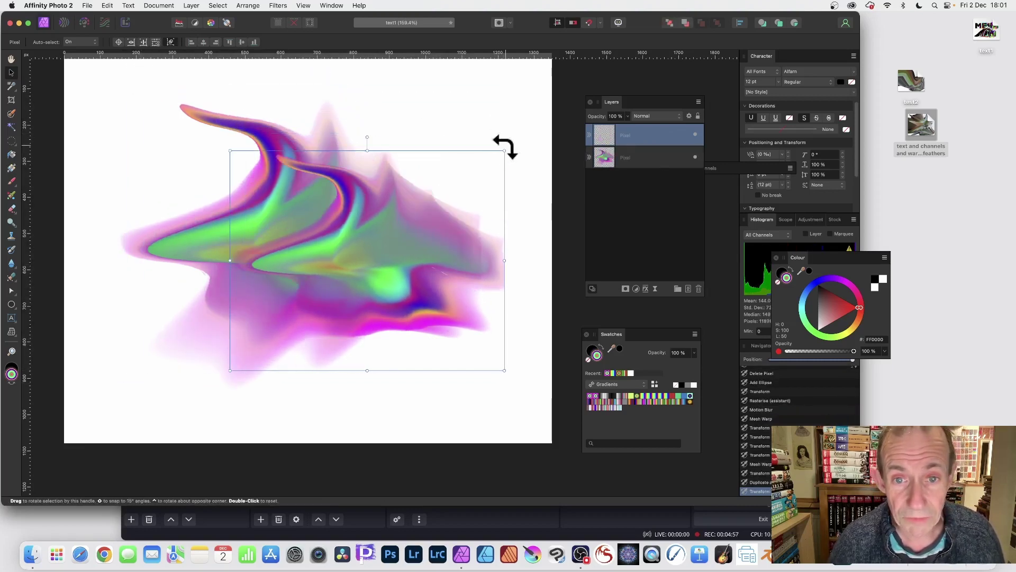
pyautogui.moveTo(503, 148); pyautogui.dragTo(381, 378)
pyautogui.moveTo(370, 256); pyautogui.dragTo(347, 243)
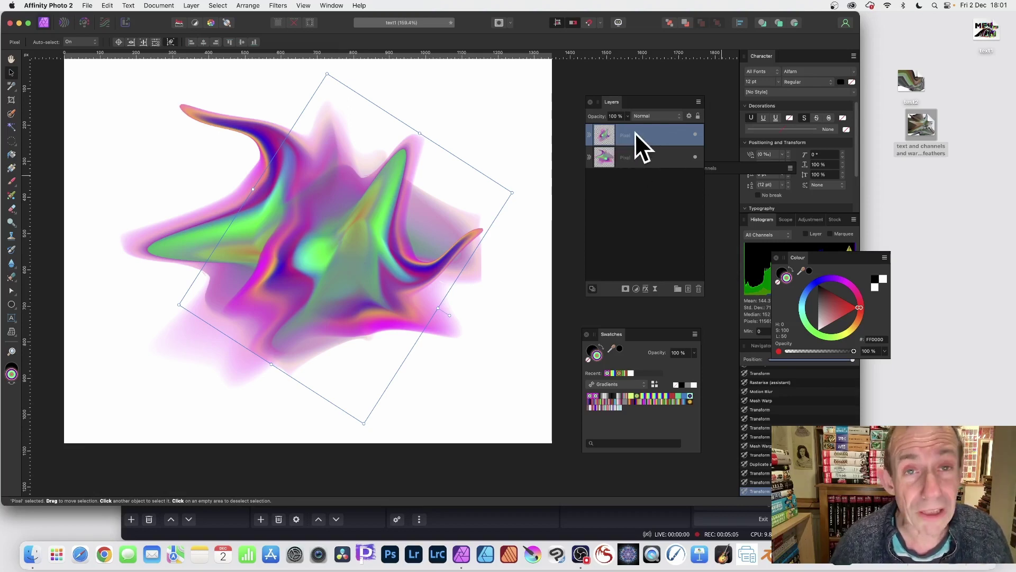
# Set the rotated copy to Negation blending, shift it up-left, and Merge Visible into a new layer
pyautogui.click(655, 115)
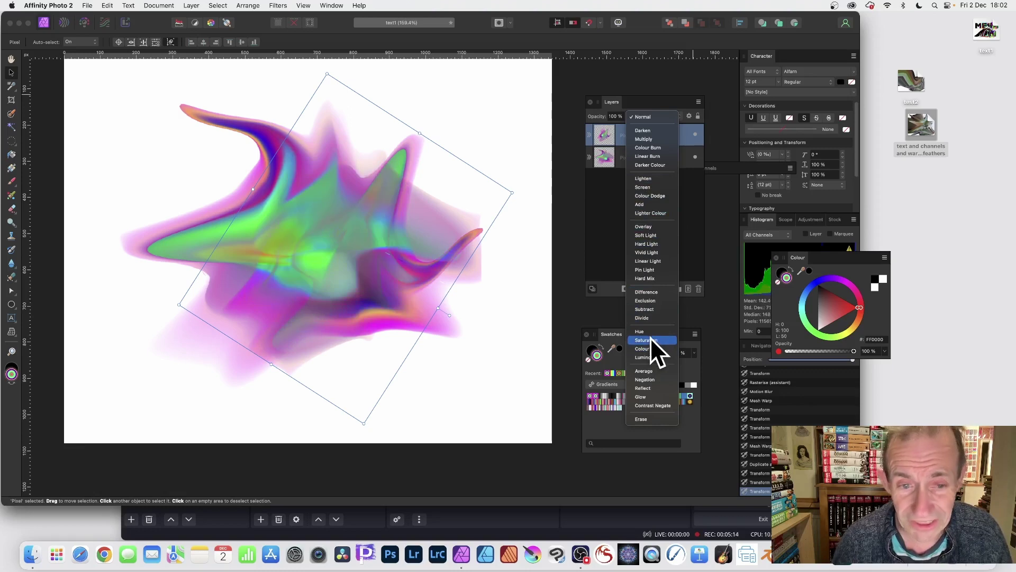
pyautogui.click(655, 379)
pyautogui.moveTo(392, 223); pyautogui.dragTo(316, 206)
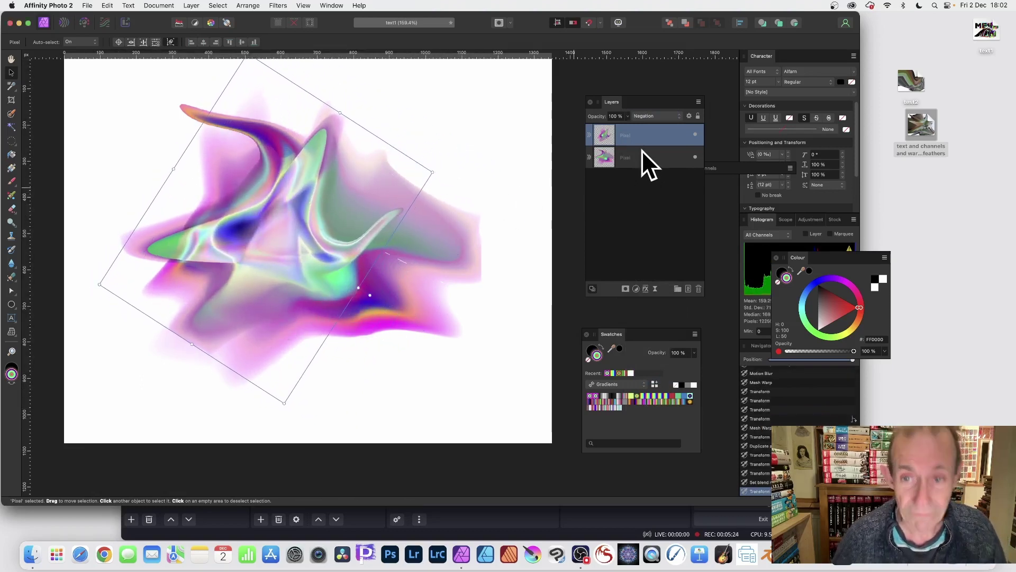
pyautogui.click(192, 6)
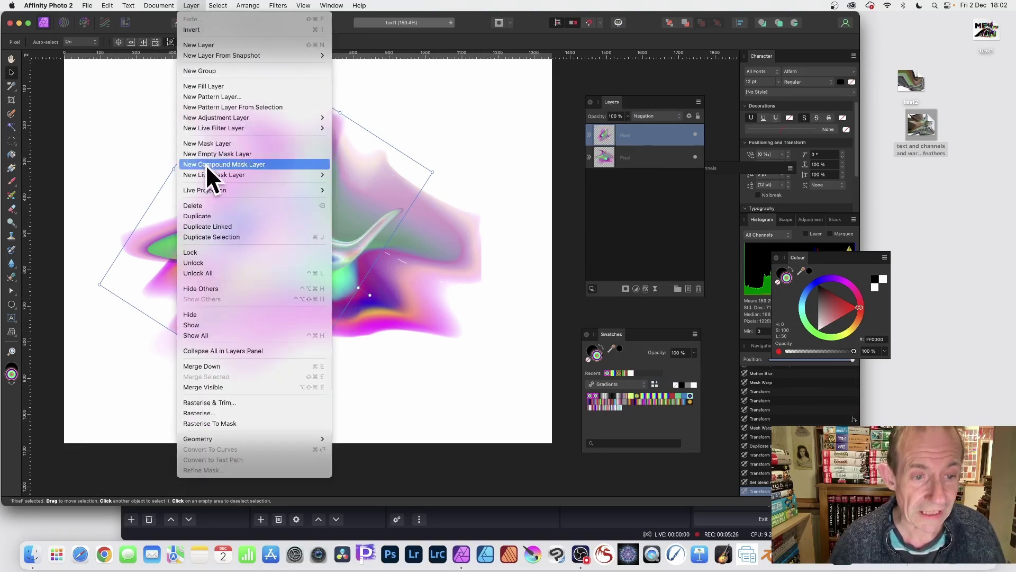
pyautogui.click(217, 386)
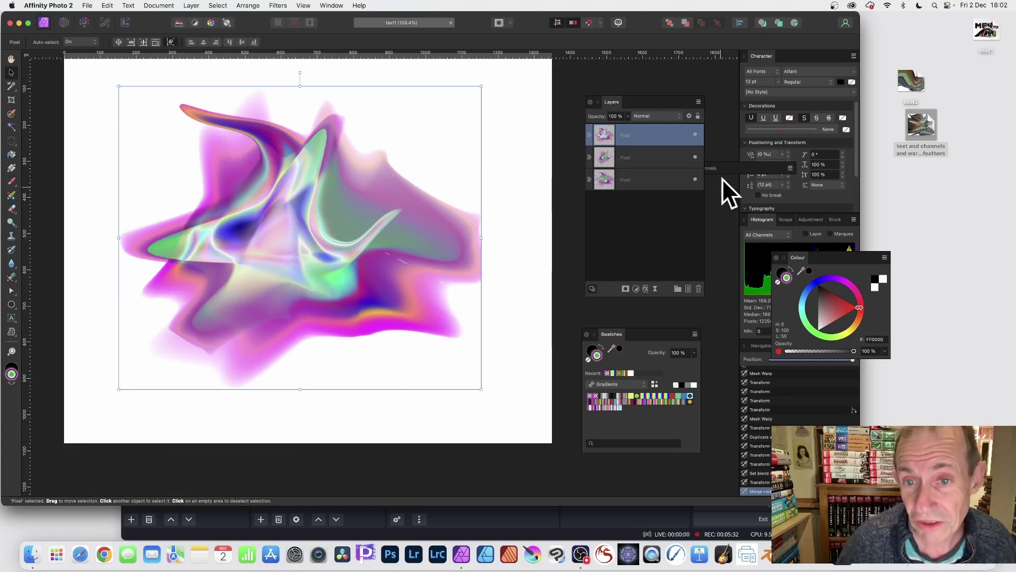
# Switch the merged layer's blend mode to Negation, then Merge Visible again into a new top layer
pyautogui.click(647, 113)
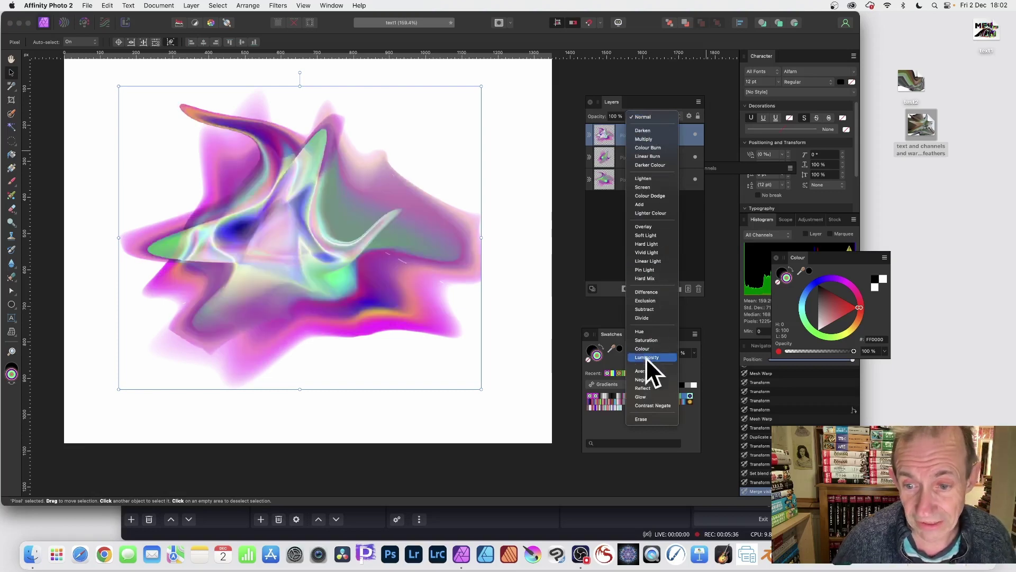
pyautogui.click(646, 379)
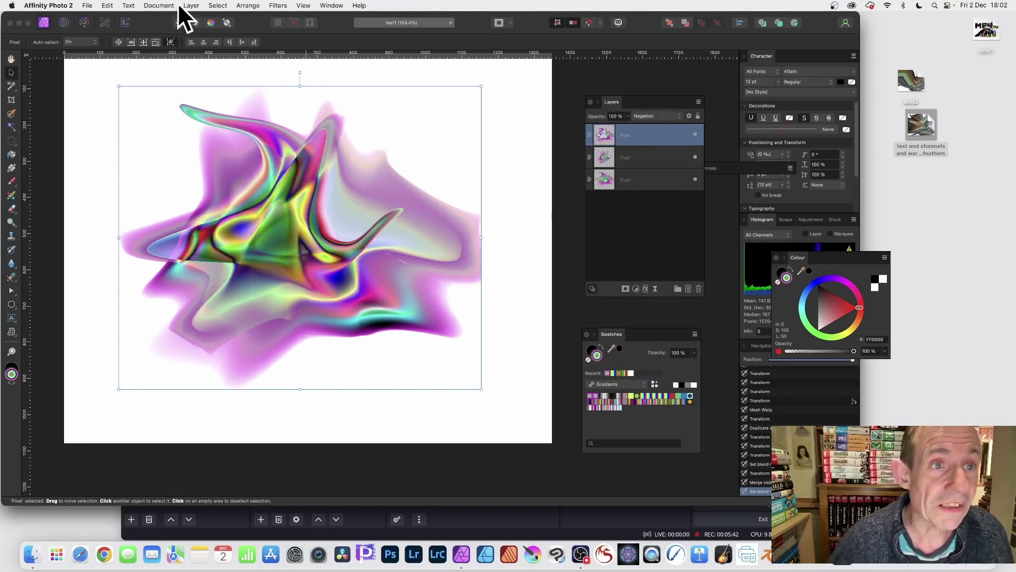
pyautogui.click(191, 6)
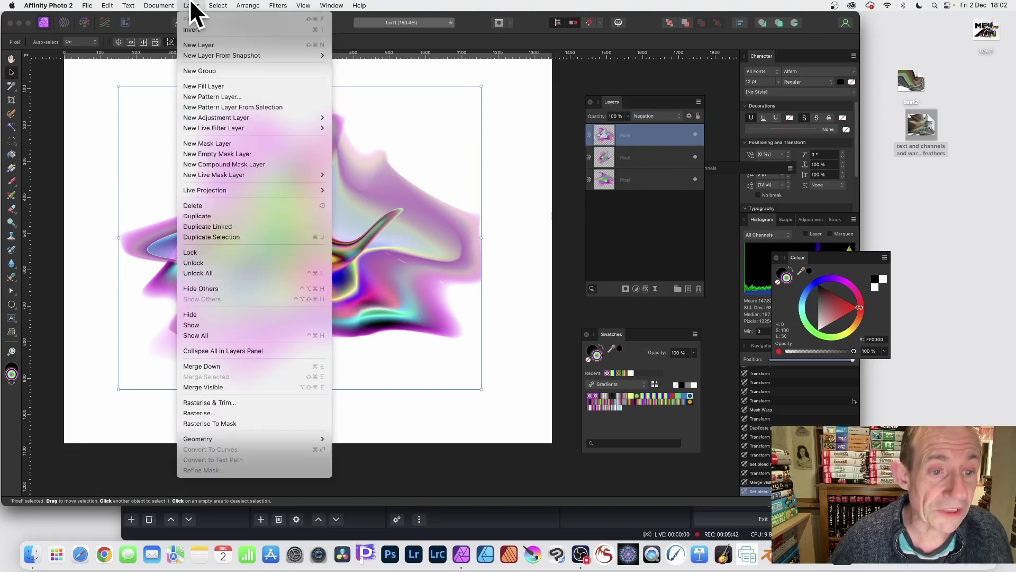
pyautogui.click(217, 386)
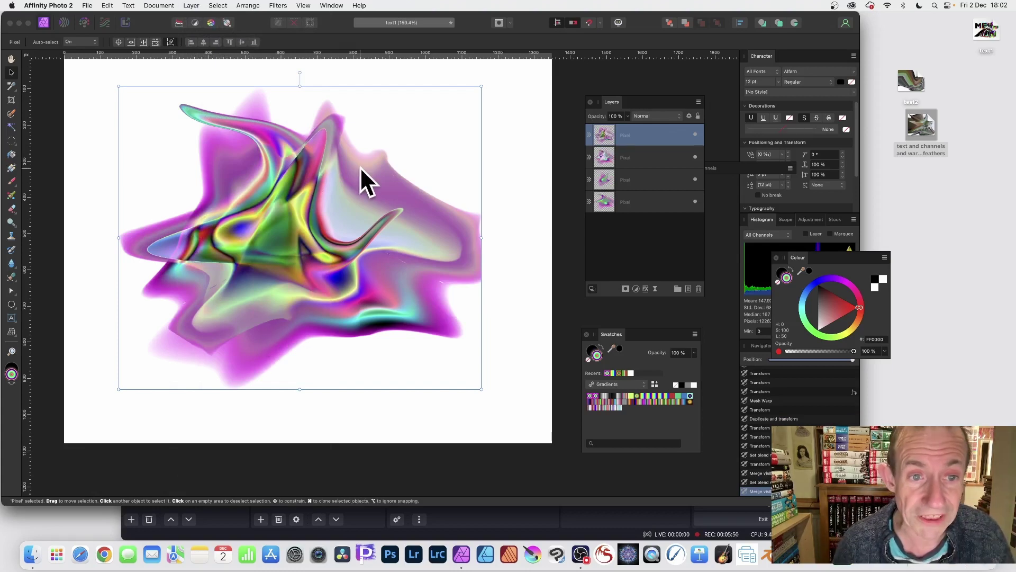
# Mesh-warp the merged layer: curve the top edge and add interior nodes, dragging them to twist the folds
pyautogui.click(11, 331)
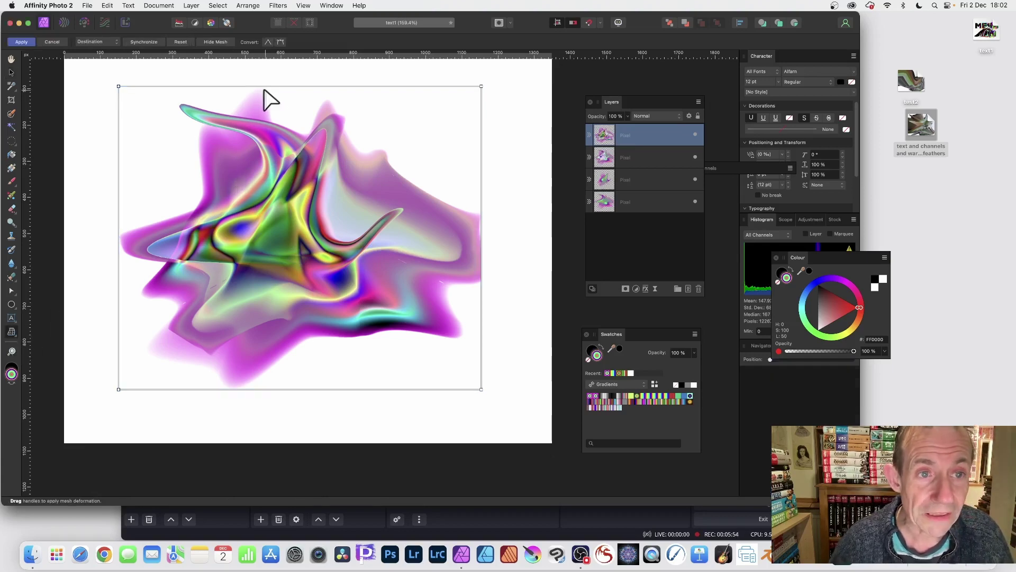
pyautogui.moveTo(260, 86); pyautogui.dragTo(176, 129)
pyautogui.moveTo(481, 85); pyautogui.dragTo(474, 92)
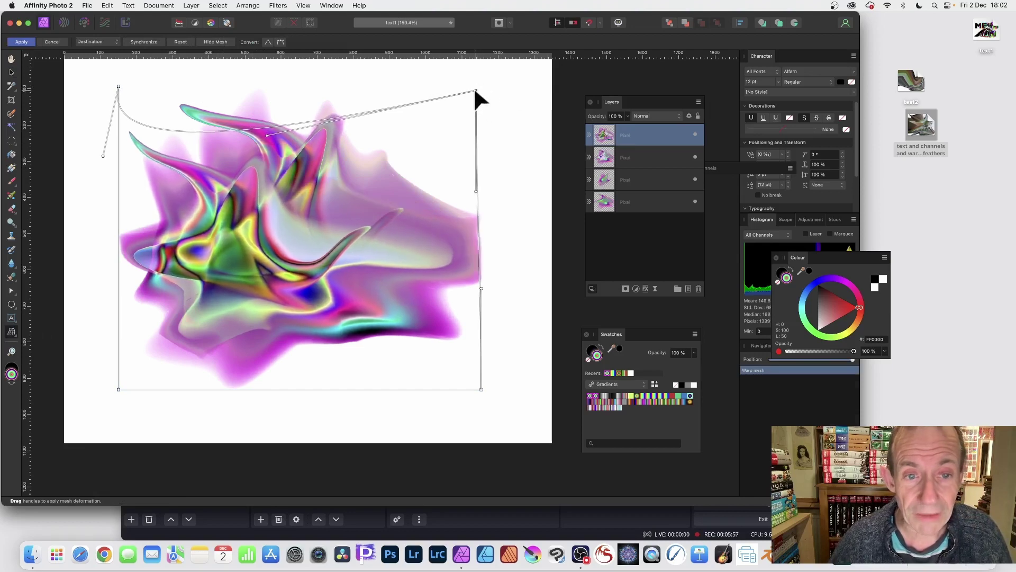
pyautogui.doubleClick(308, 246)
pyautogui.moveTo(308, 247); pyautogui.dragTo(202, 315)
pyautogui.doubleClick(270, 255)
pyautogui.doubleClick(310, 288)
pyautogui.moveTo(311, 289); pyautogui.dragTo(324, 321)
pyautogui.doubleClick(377, 267)
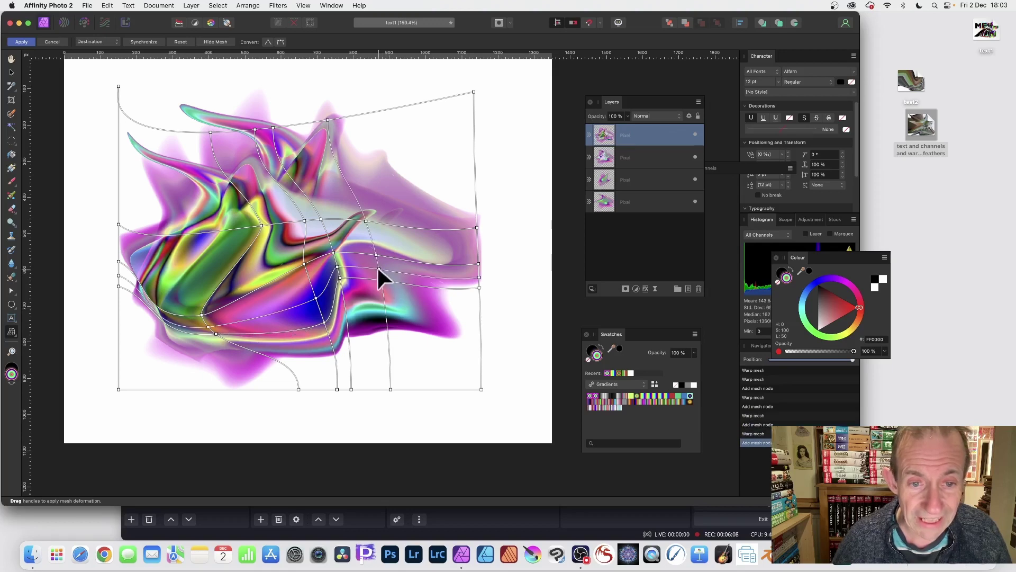
pyautogui.moveTo(378, 267); pyautogui.dragTo(408, 297)
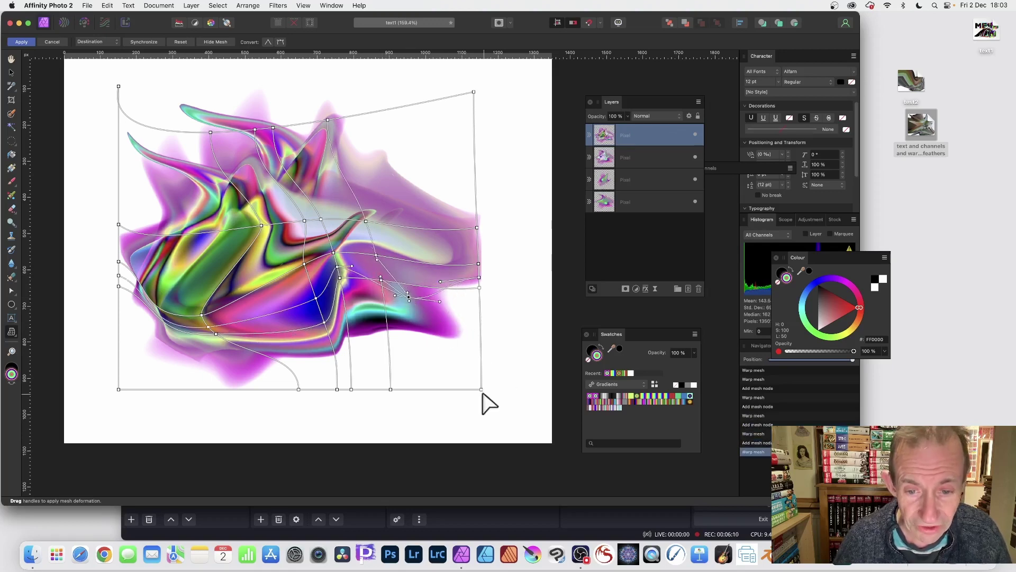
# Stretch the right side out to the canvas edge, lift the central nodes to reshape the upper fold, and apply
pyautogui.moveTo(481, 389); pyautogui.dragTo(533, 409)
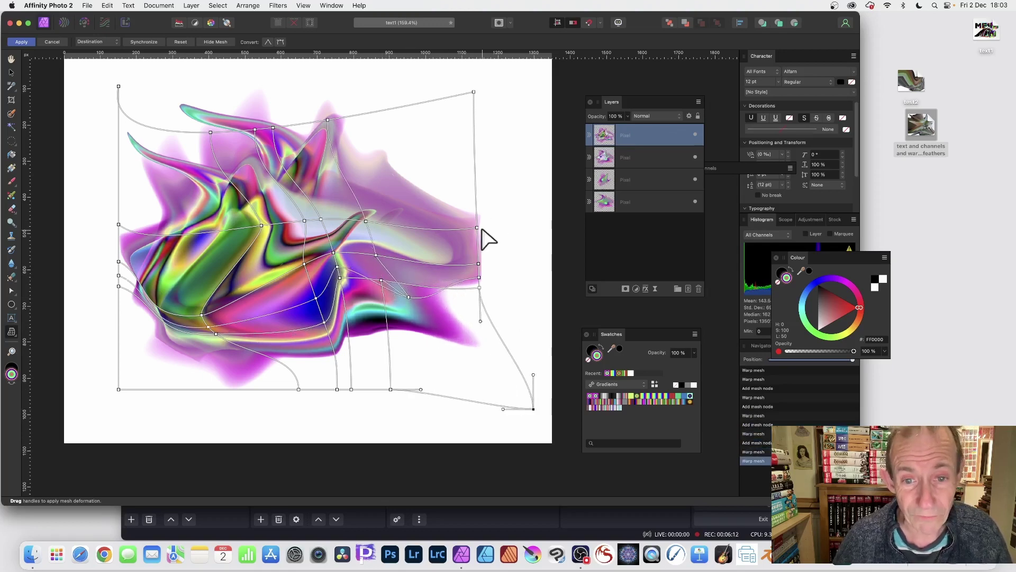
pyautogui.moveTo(478, 229); pyautogui.dragTo(553, 218)
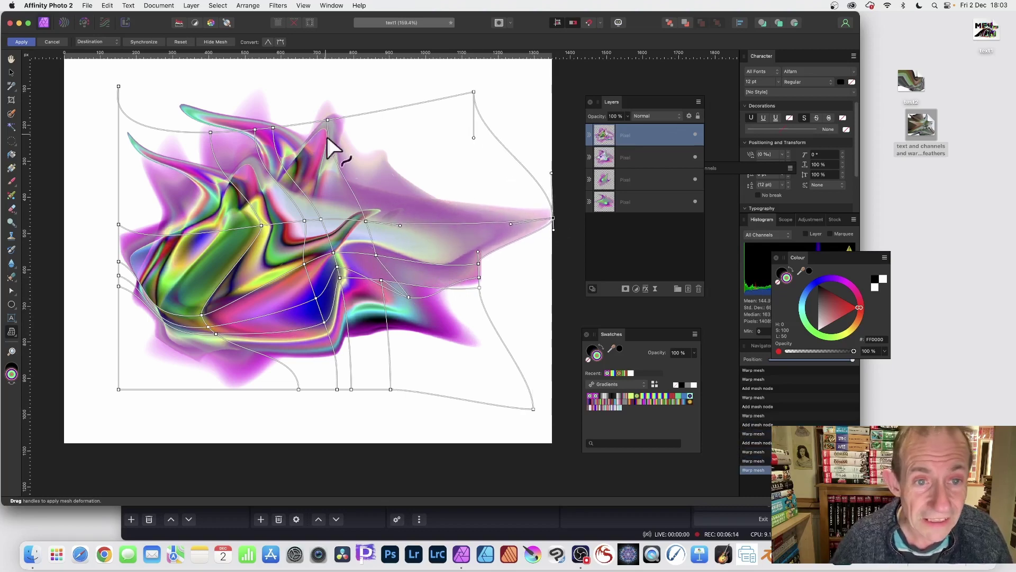
pyautogui.moveTo(366, 223); pyautogui.dragTo(419, 161)
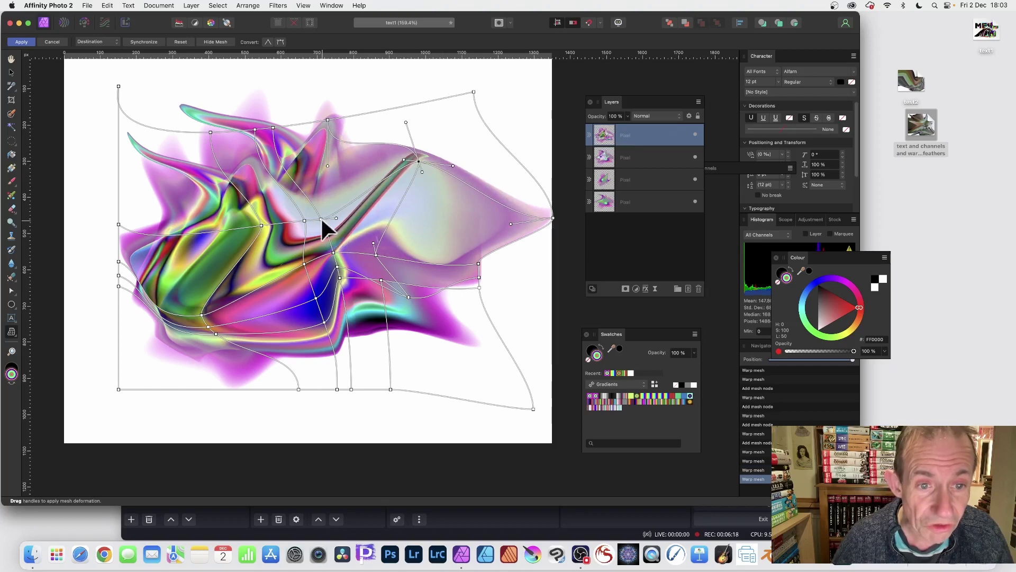
pyautogui.moveTo(320, 217); pyautogui.dragTo(343, 176)
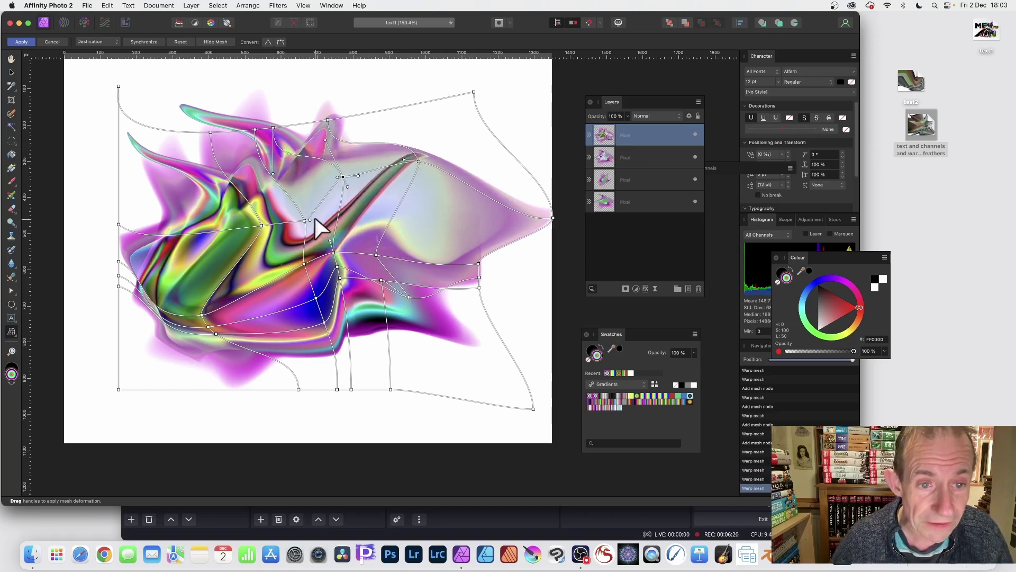
pyautogui.moveTo(304, 219); pyautogui.dragTo(299, 182)
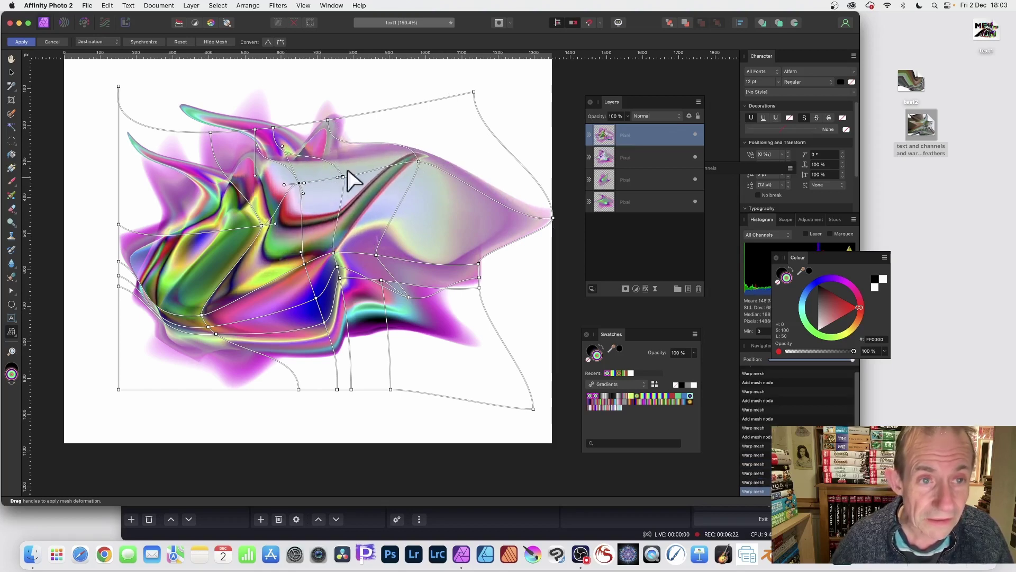
pyautogui.click(21, 42)
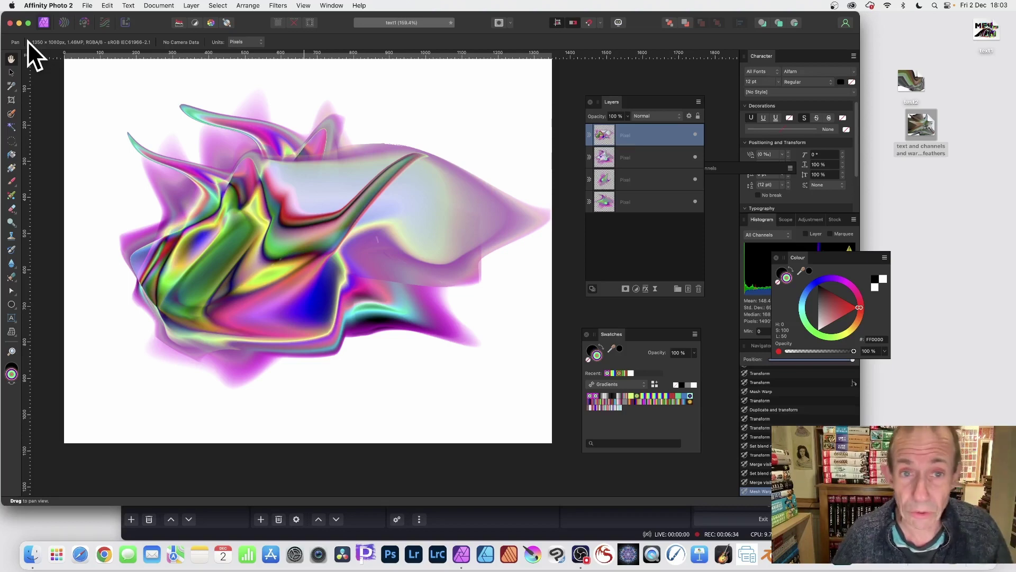
pyautogui.click(11, 72)
# Nudge the warped layer up and apply a Deform filter with several handles, curling its left side into a swirl
pyautogui.moveTo(349, 202)
pyautogui.mouseDown()
pyautogui.moveTo(350, 194)
pyautogui.moveTo(338, 198)
pyautogui.mouseUp()
pyautogui.click(277, 6)
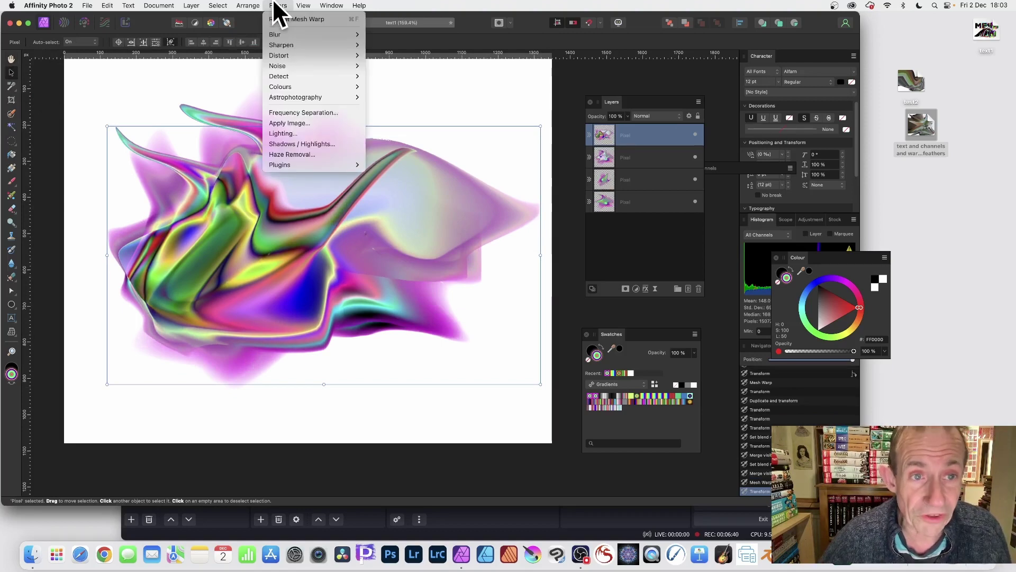
pyautogui.moveTo(281, 53)
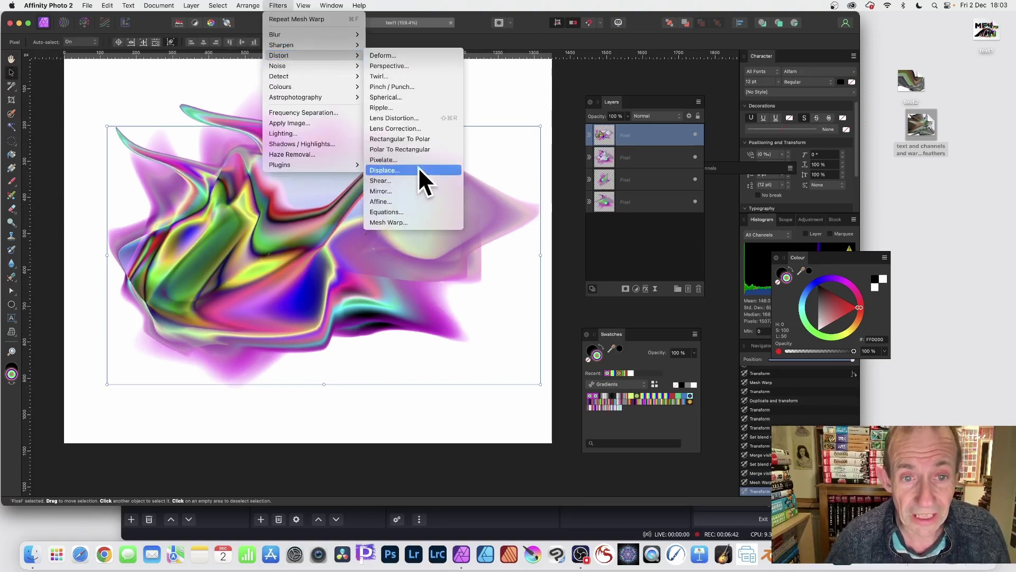
pyautogui.click(378, 54)
pyautogui.click(291, 184)
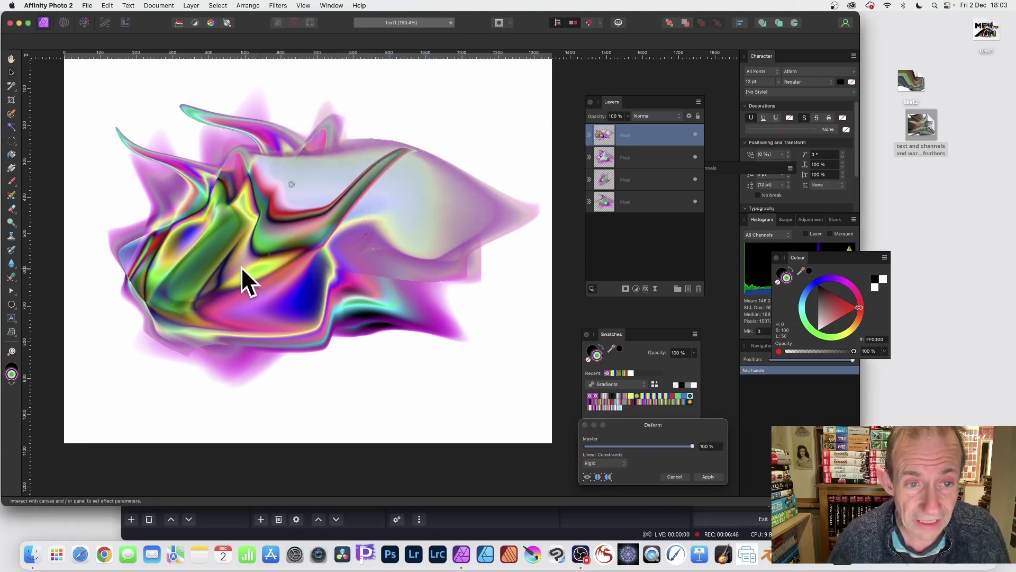
pyautogui.click(241, 269)
pyautogui.click(320, 263)
pyautogui.click(370, 222)
pyautogui.moveTo(320, 263); pyautogui.dragTo(228, 193)
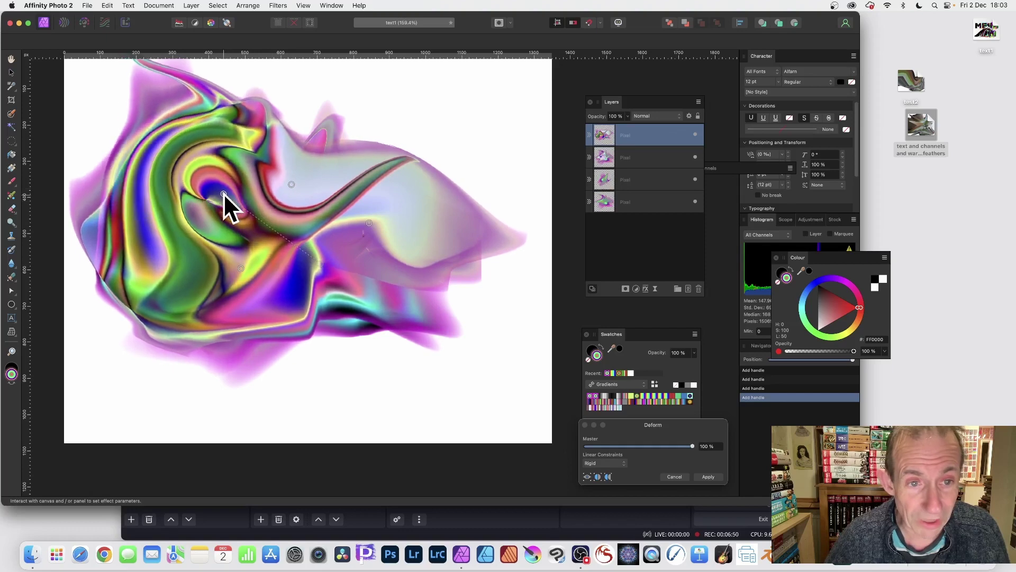
pyautogui.moveTo(222, 105); pyautogui.dragTo(267, 226)
pyautogui.click(709, 476)
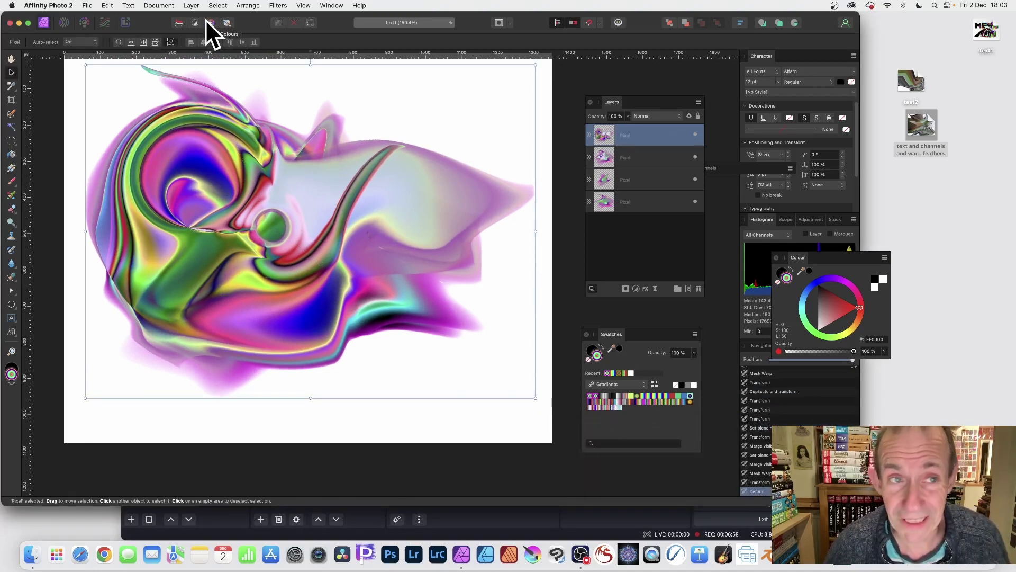
# Create a pattern layer from the warped shape and shrink its tile to repeat smaller
pyautogui.click(190, 5)
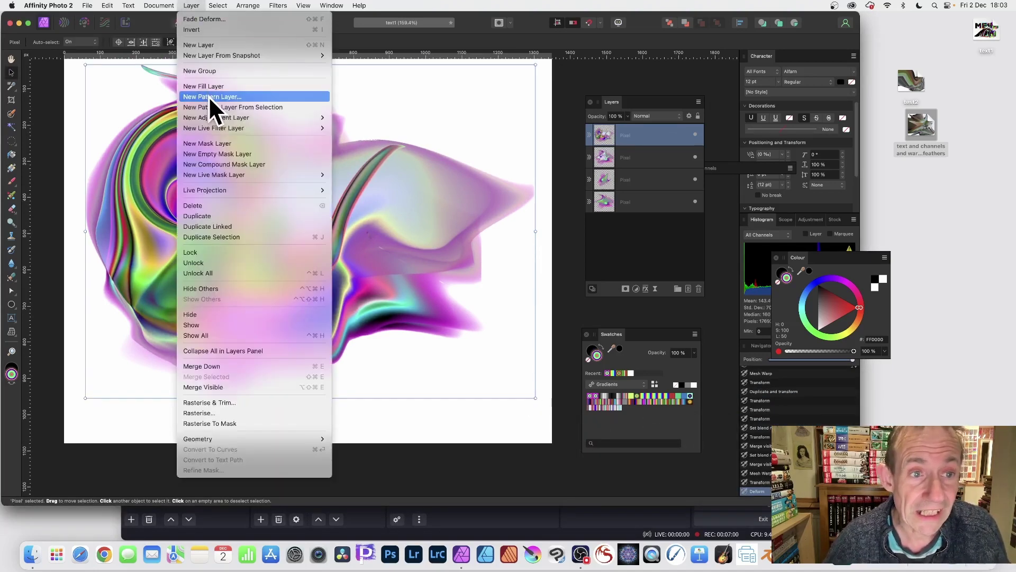
pyautogui.click(220, 106)
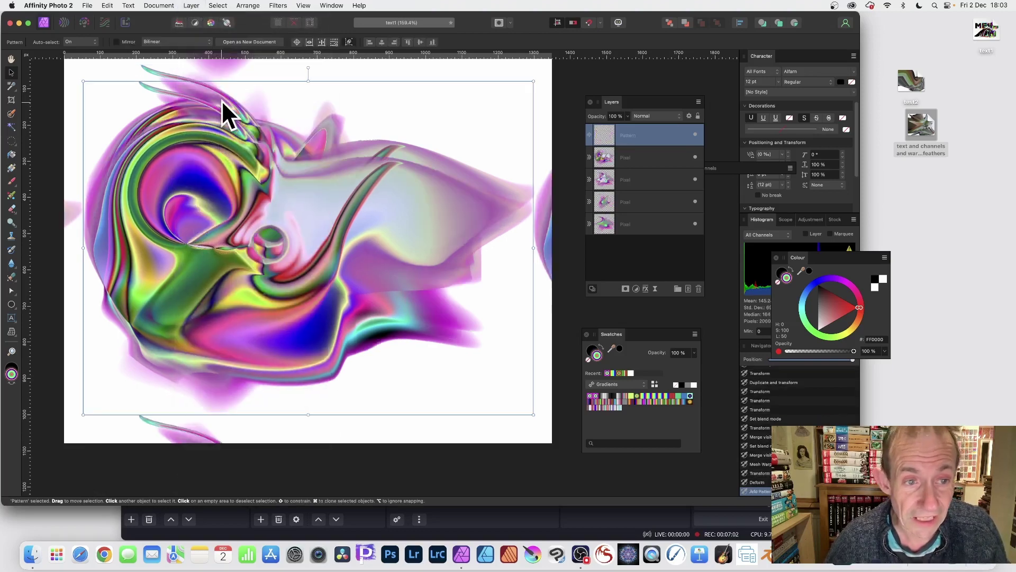
pyautogui.moveTo(85, 83); pyautogui.dragTo(306, 244)
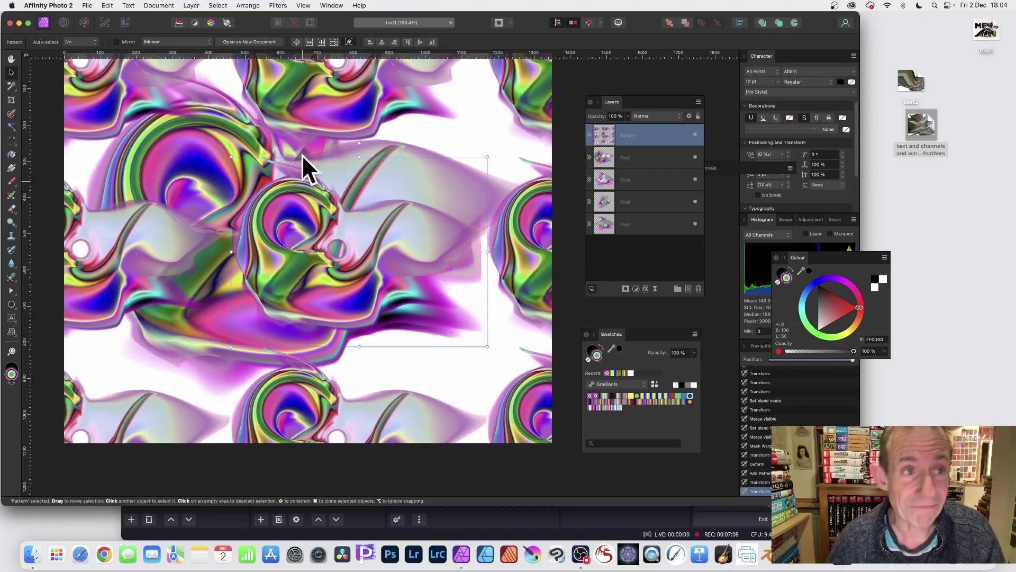
# Duplicate the pattern layer, shift the copy left, and merge all visible layers into one
pyautogui.click(190, 6)
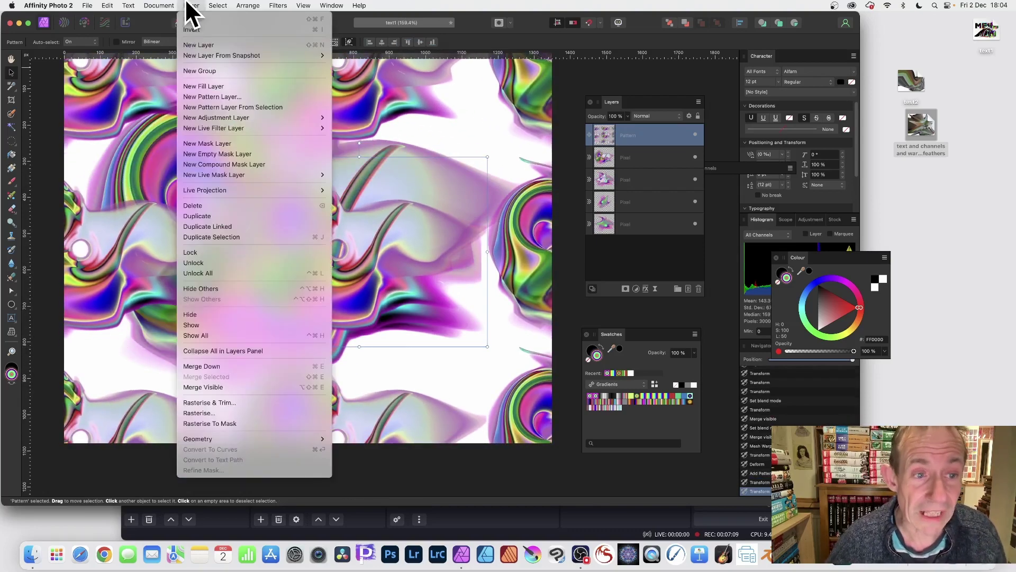
pyautogui.click(219, 216)
pyautogui.moveTo(353, 288); pyautogui.dragTo(227, 366)
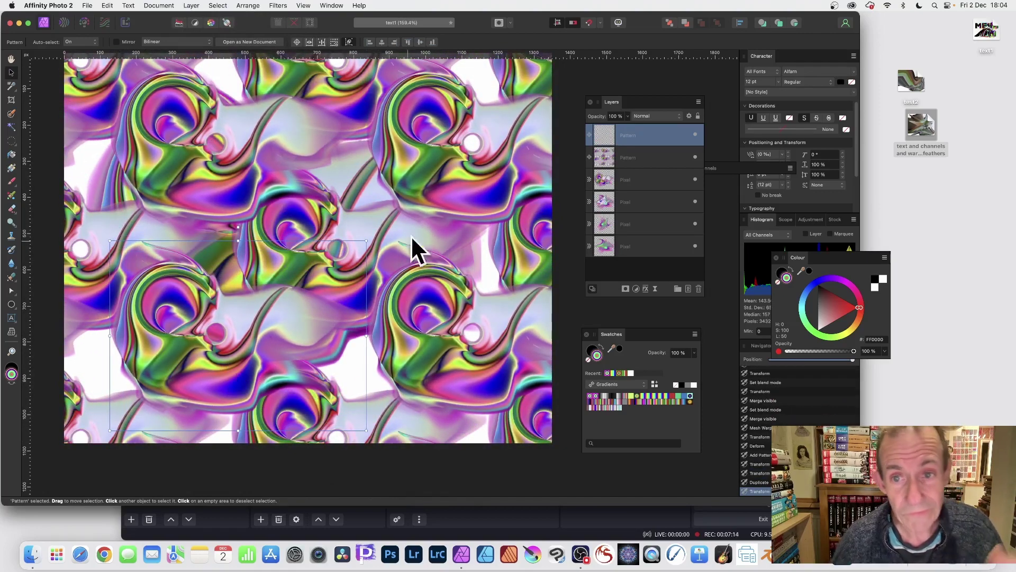
pyautogui.click(192, 5)
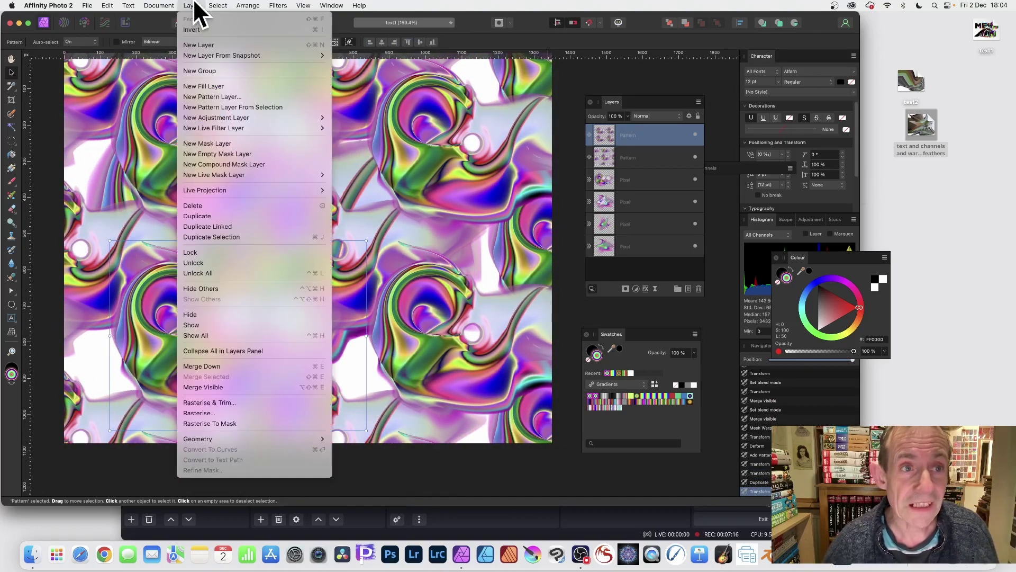
pyautogui.click(214, 388)
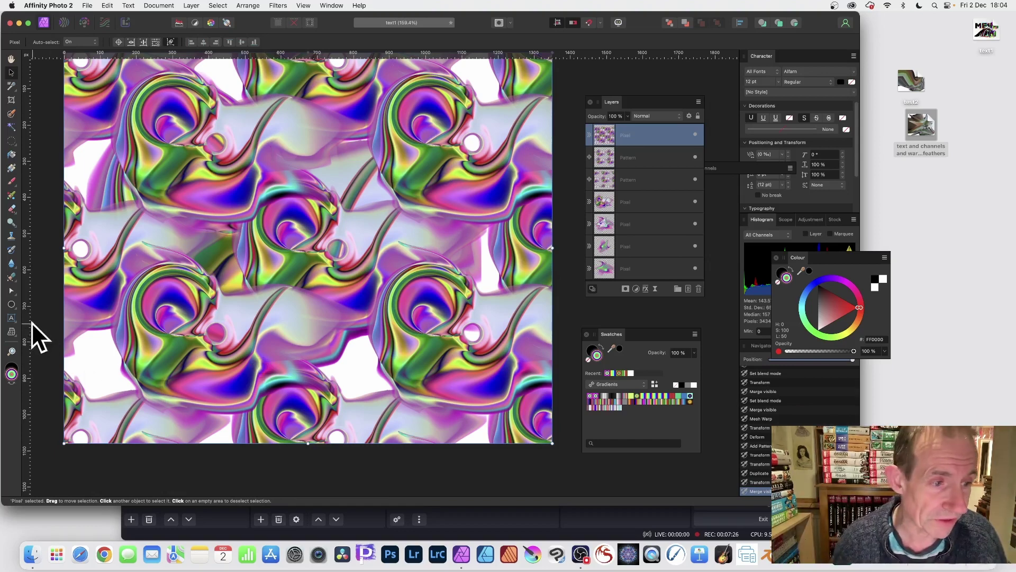
# Add three mesh-warp nodes and drag each far across the canvas to bend the merged pattern
pyautogui.click(11, 331)
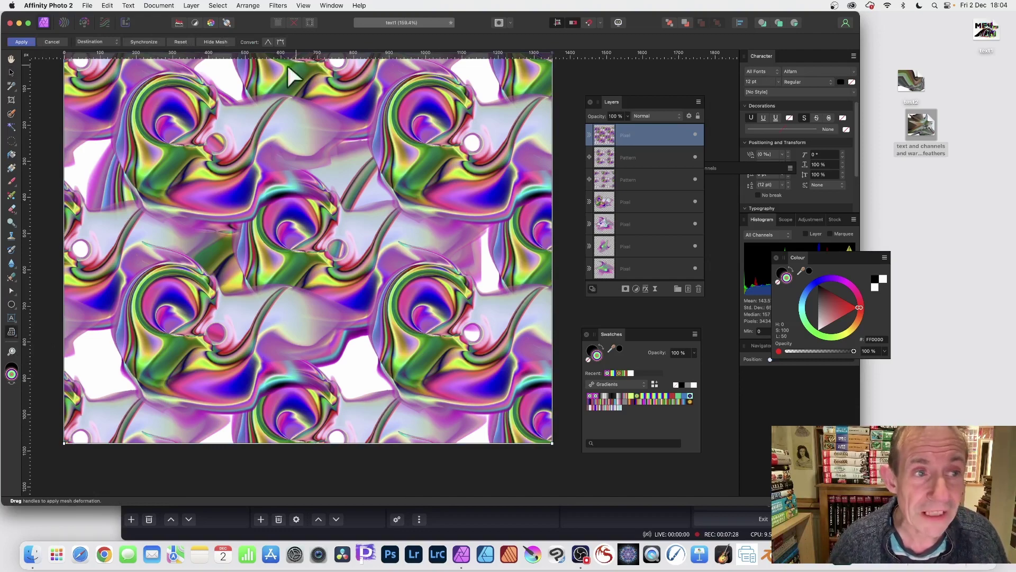
pyautogui.doubleClick(168, 148)
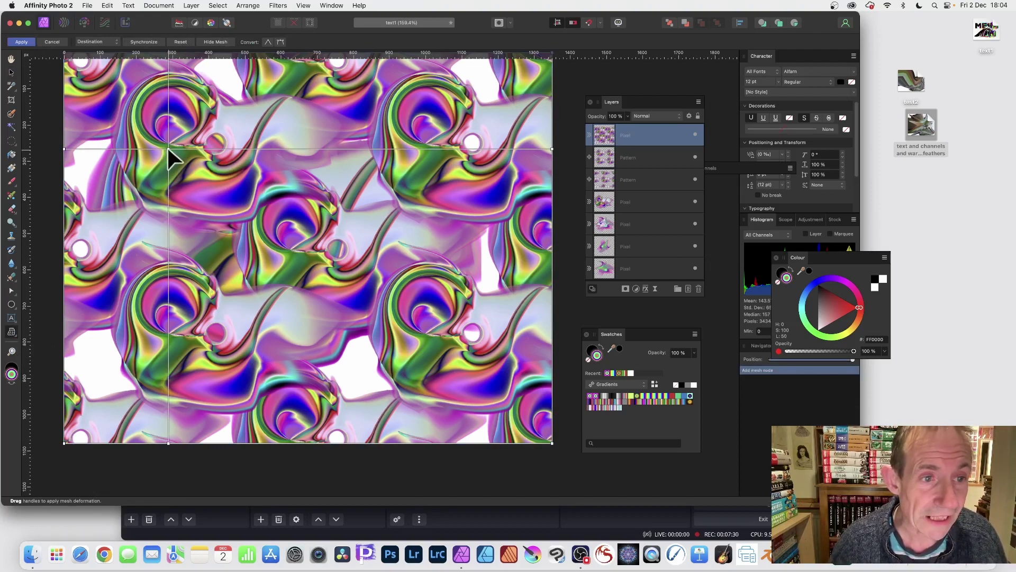
pyautogui.moveTo(167, 148); pyautogui.dragTo(303, 255)
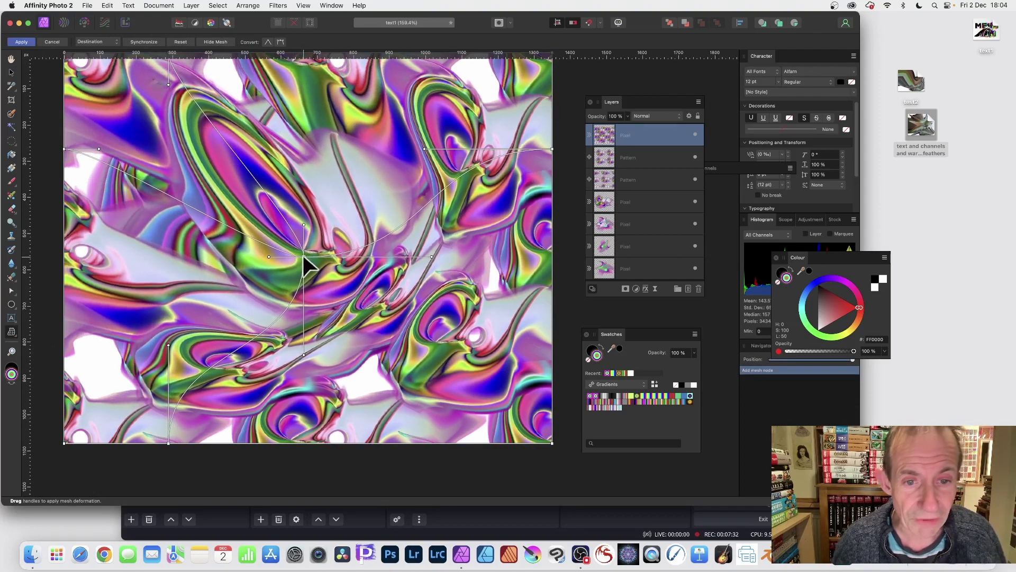
pyautogui.doubleClick(396, 303)
pyautogui.moveTo(396, 302); pyautogui.dragTo(183, 78)
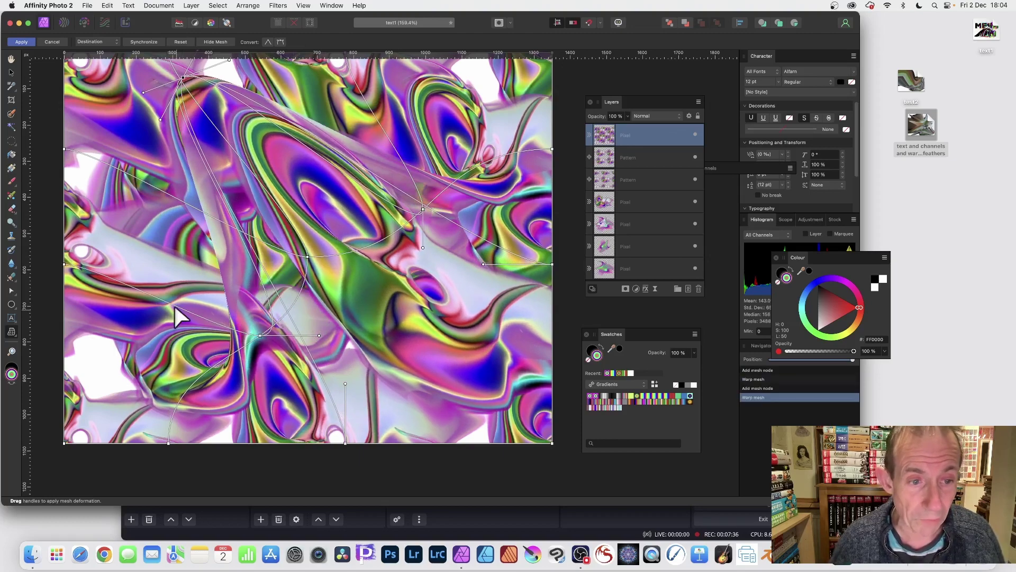
pyautogui.doubleClick(175, 308)
pyautogui.moveTo(175, 309); pyautogui.dragTo(458, 80)
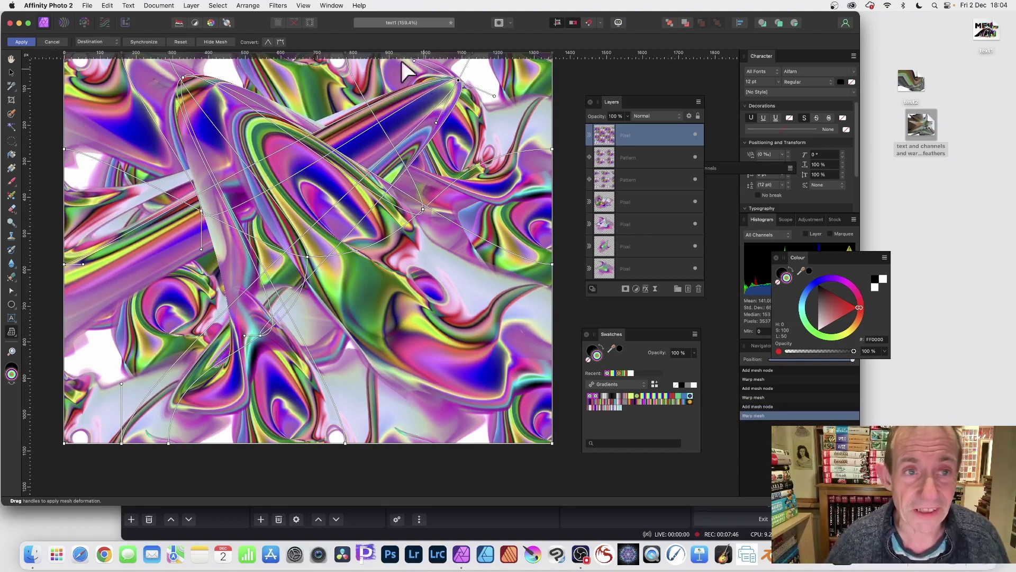
# Apply the mesh warp, then run Filters > Repeat Mesh Warp to apply it again
pyautogui.click(25, 41)
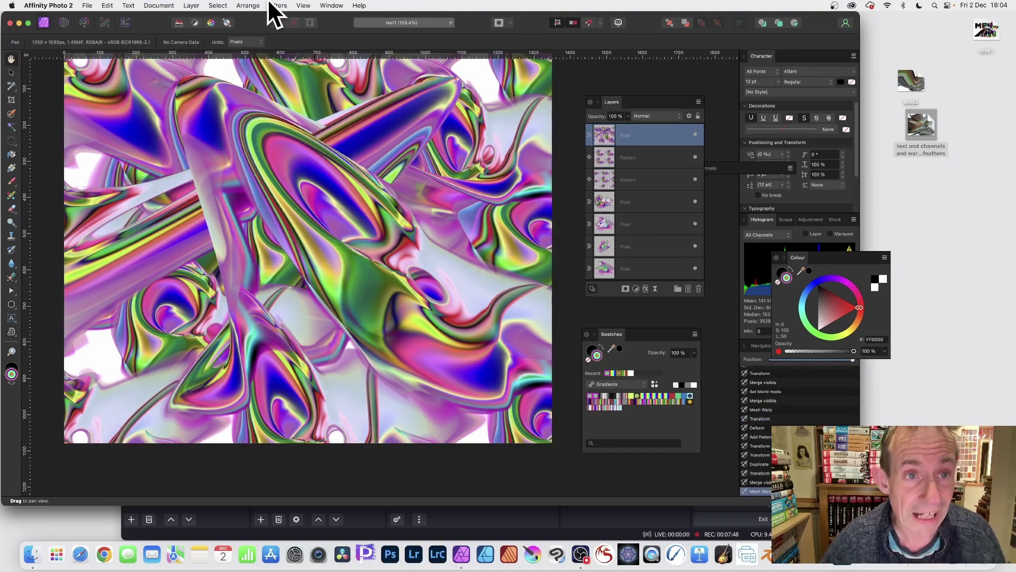
pyautogui.click(279, 5)
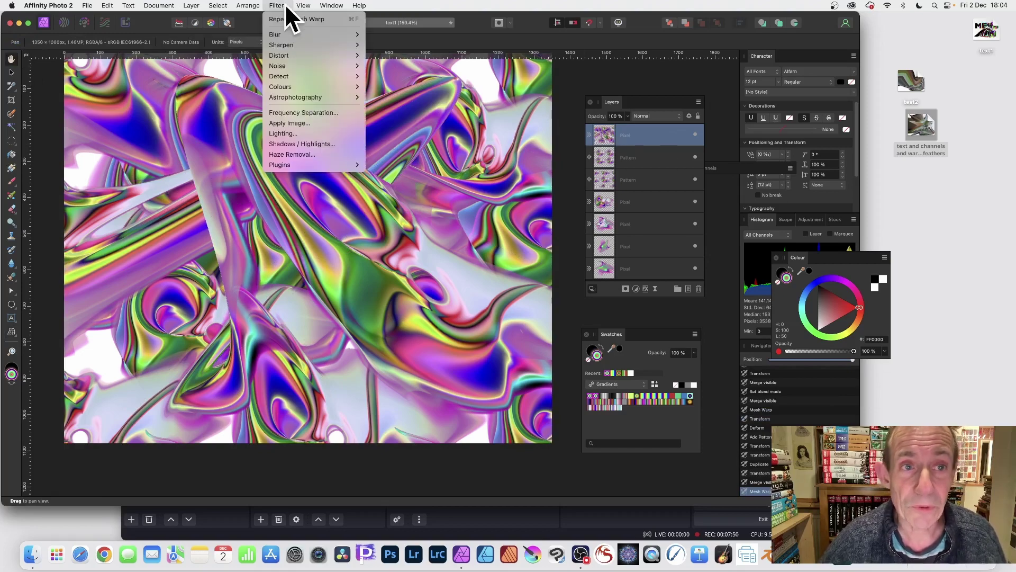
pyautogui.click(282, 19)
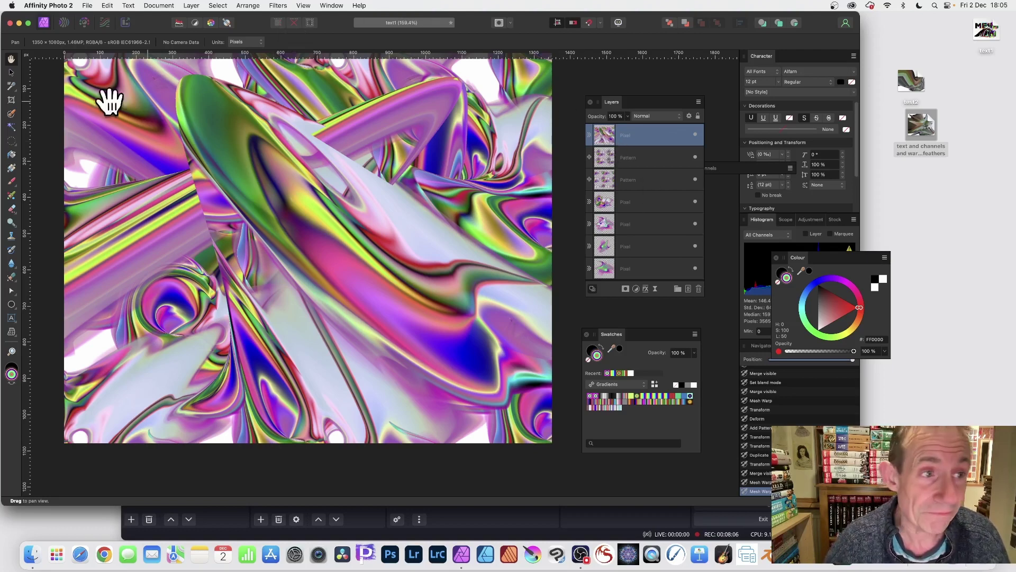
# Add a 3D layer effect with 25.7 px radius and a widened, offset Outer Shadow to the merged layer
pyautogui.click(11, 72)
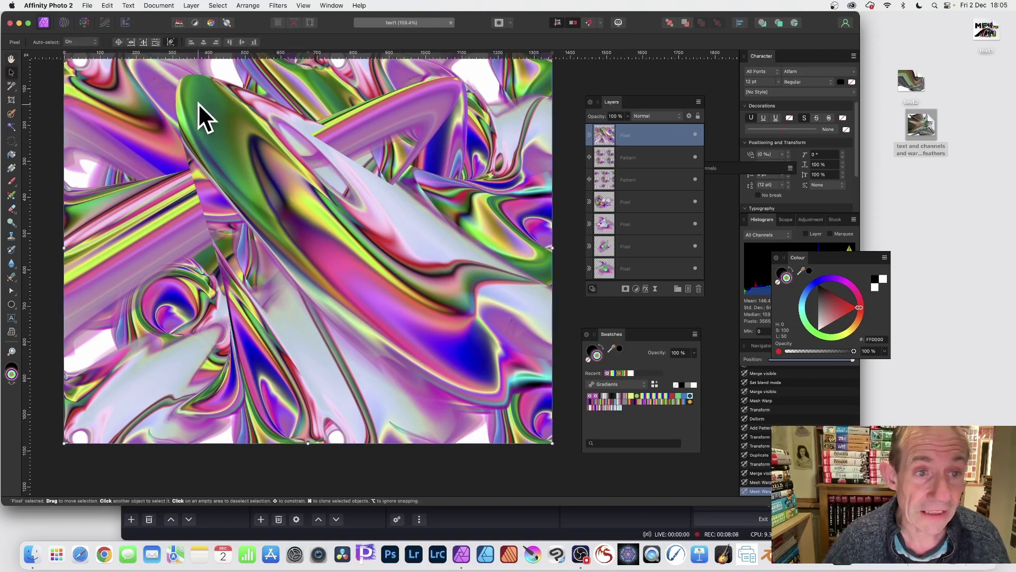
pyautogui.click(645, 288)
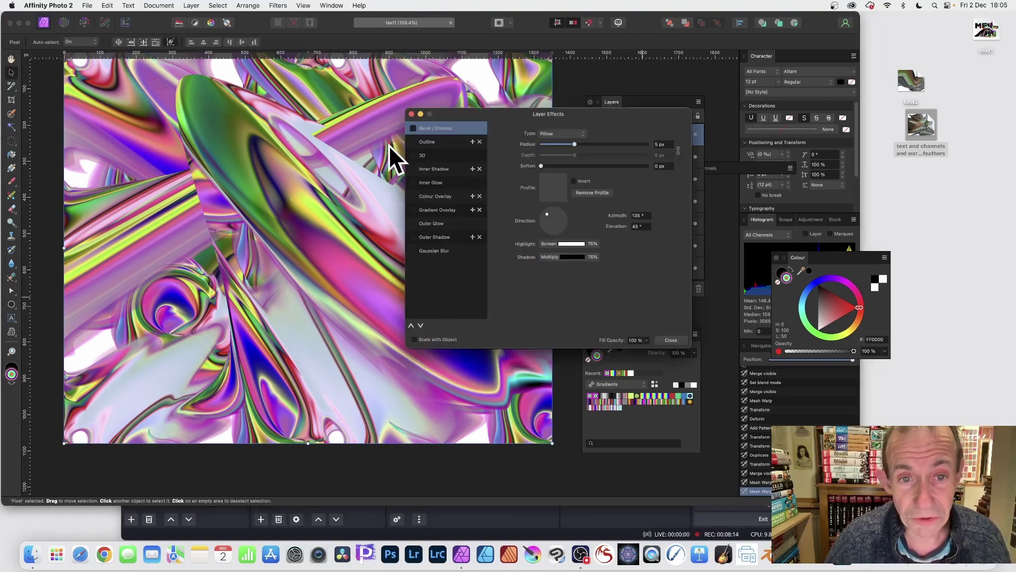
pyautogui.click(413, 156)
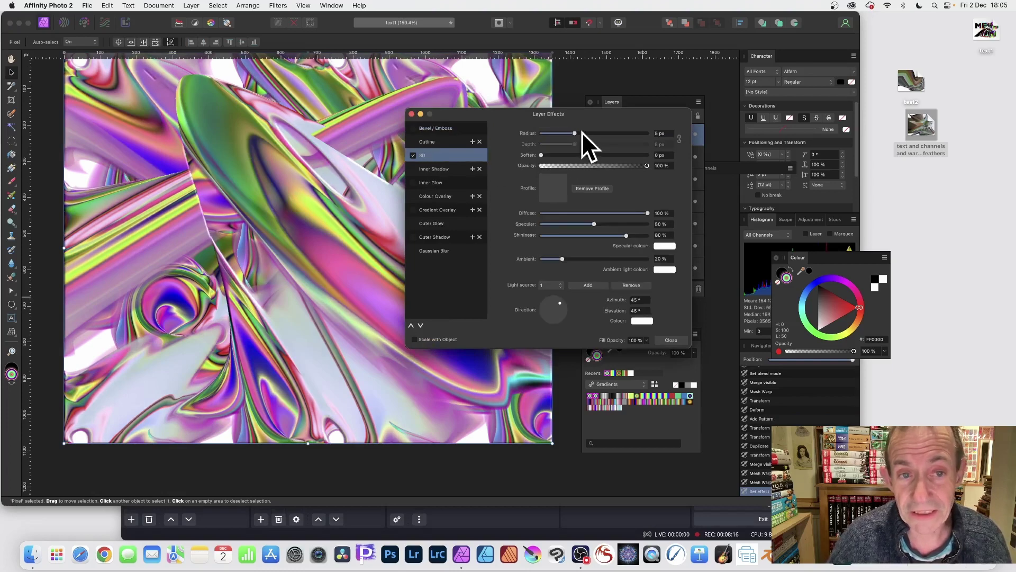
pyautogui.moveTo(583, 133)
pyautogui.mouseDown()
pyautogui.moveTo(616, 132)
pyautogui.moveTo(596, 133)
pyautogui.moveTo(606, 133)
pyautogui.mouseUp()
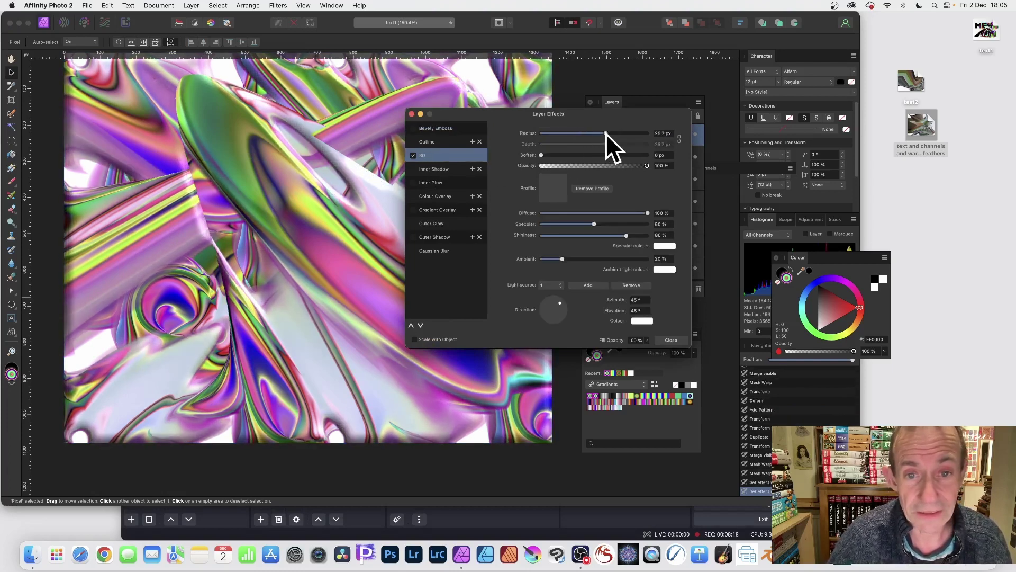
pyautogui.click(439, 238)
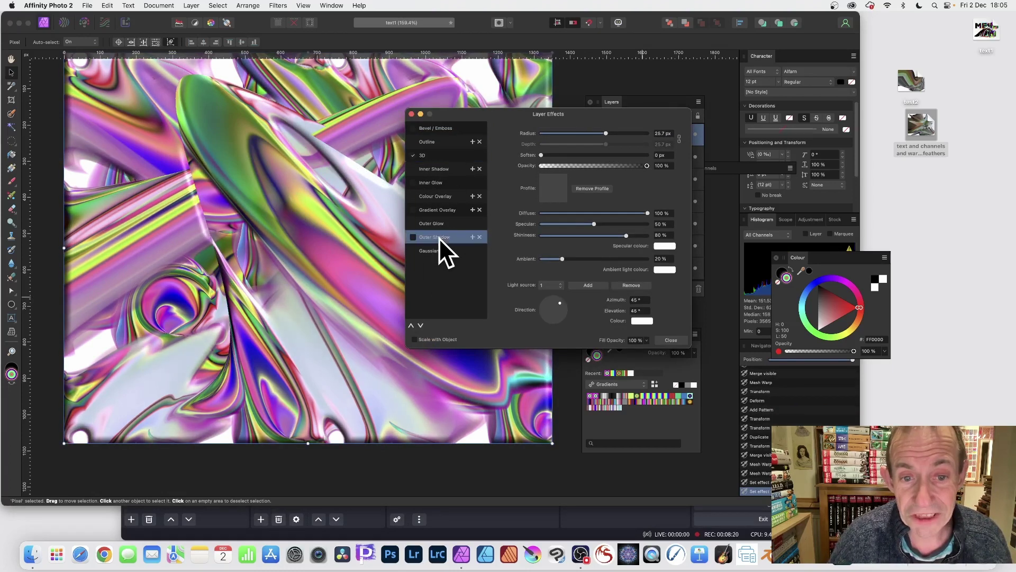
pyautogui.moveTo(567, 155); pyautogui.dragTo(594, 166)
pyautogui.click(672, 340)
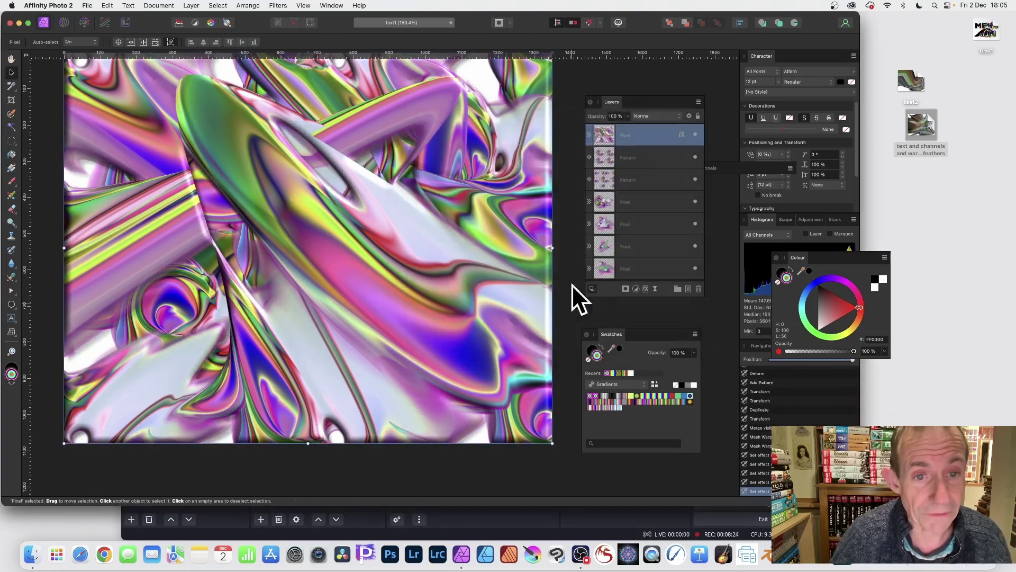